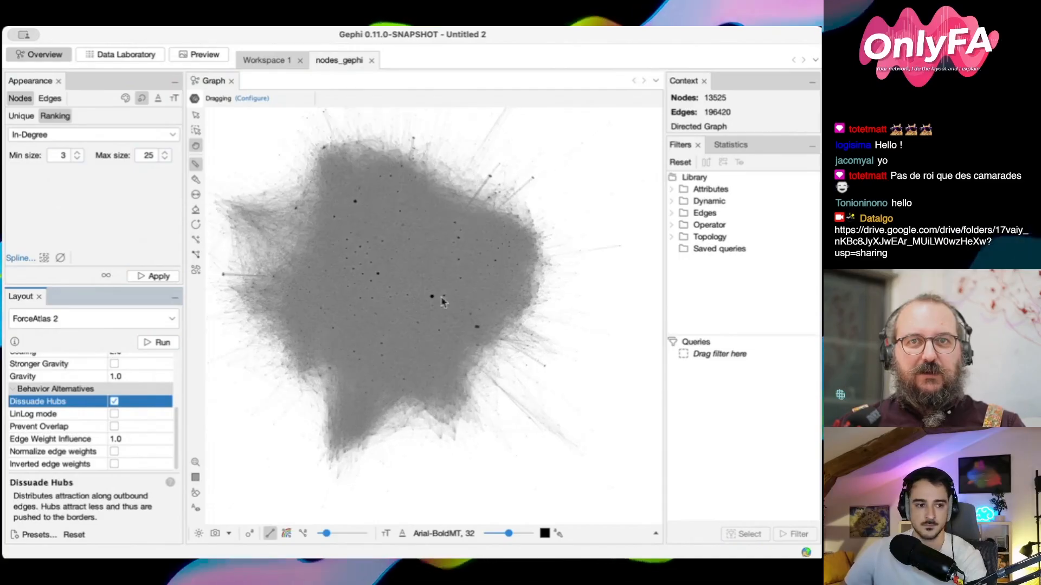
scroll(459, 245, up, 2)
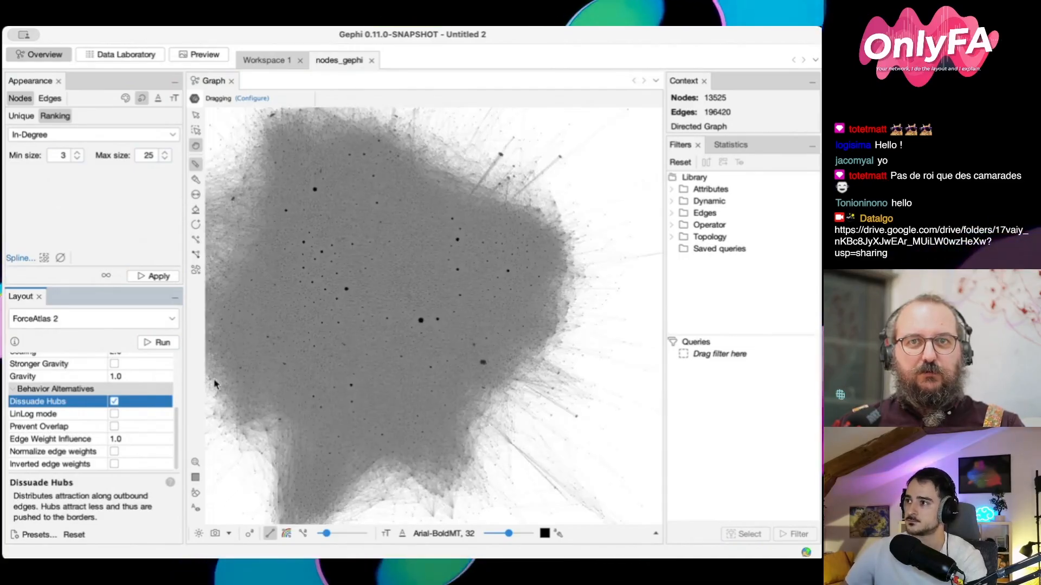
Run the ForceAtlas 2 layout with Dissuade Hubs enabled and inspect the whole network
click(161, 342)
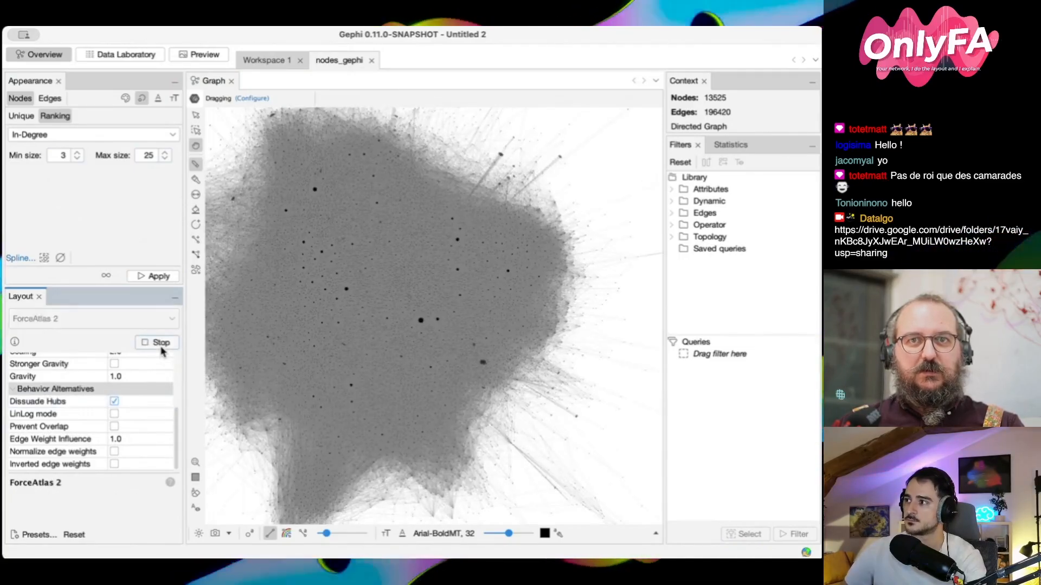
click(160, 347)
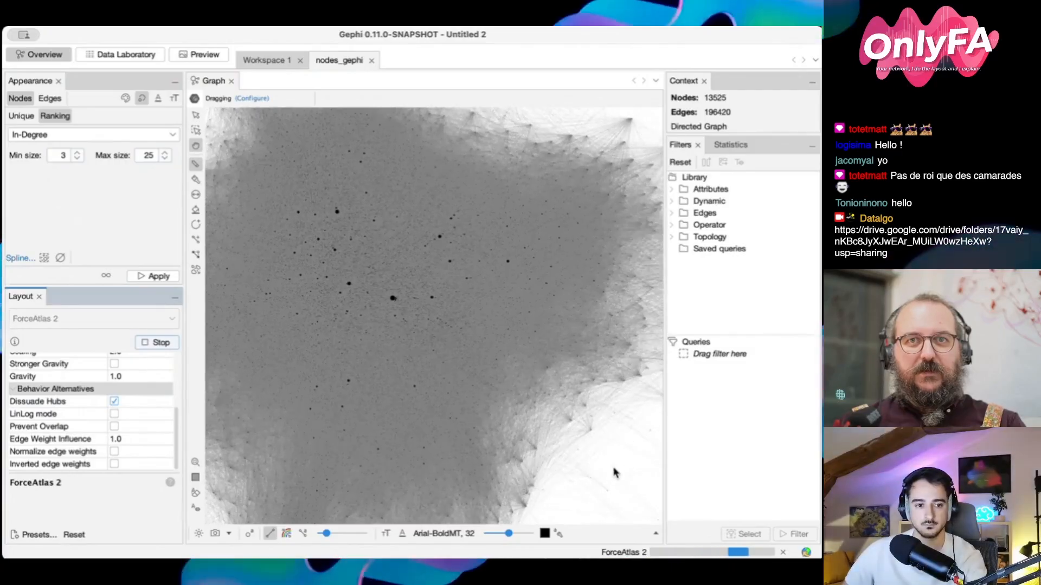
scroll(424, 303, down, 5)
scroll(428, 300, up, 3)
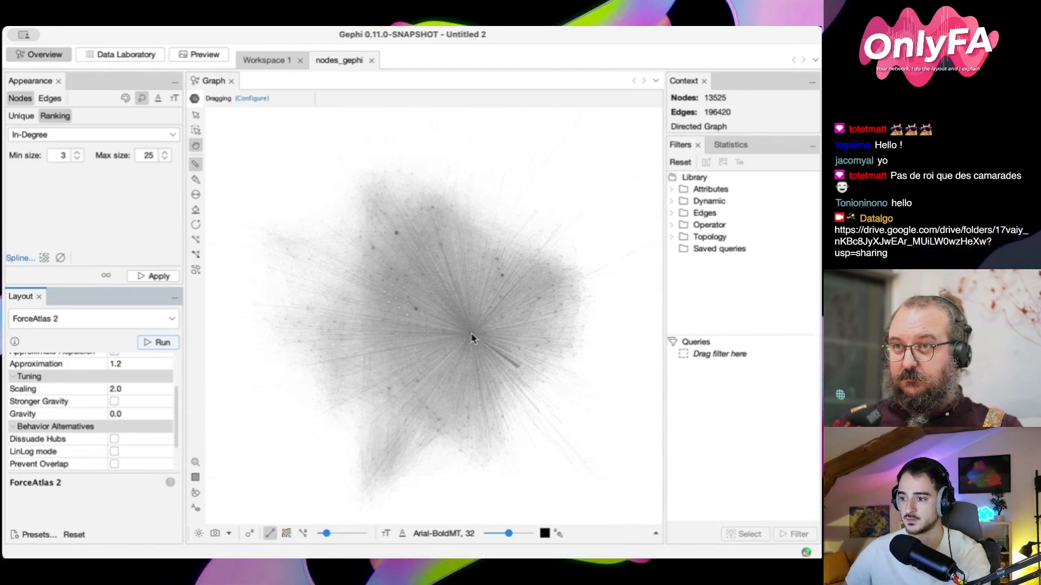
click(288, 434)
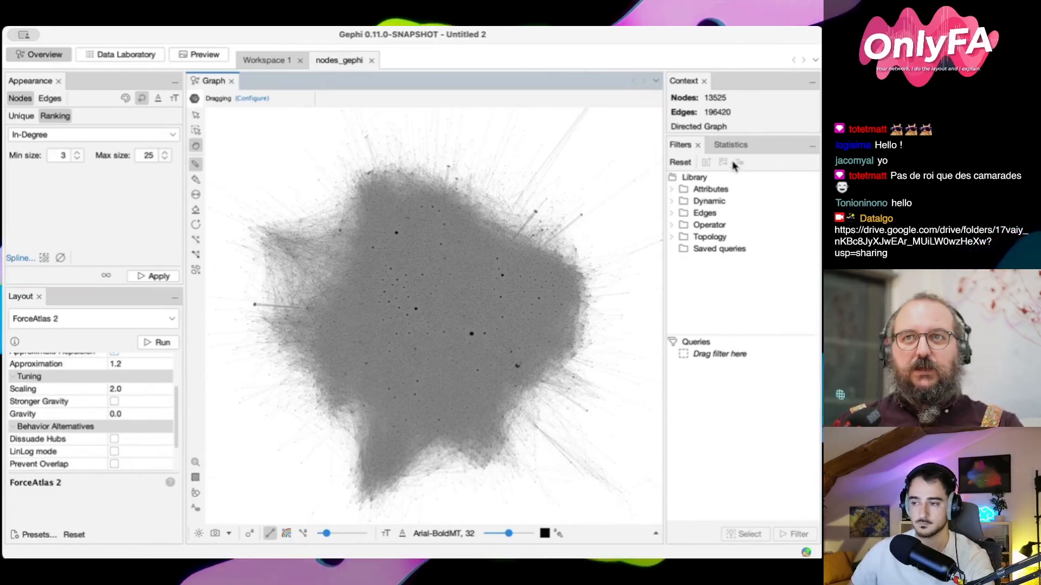
Run the HITS statistic on the directed network with its settings accepted, and close the report
click(717, 146)
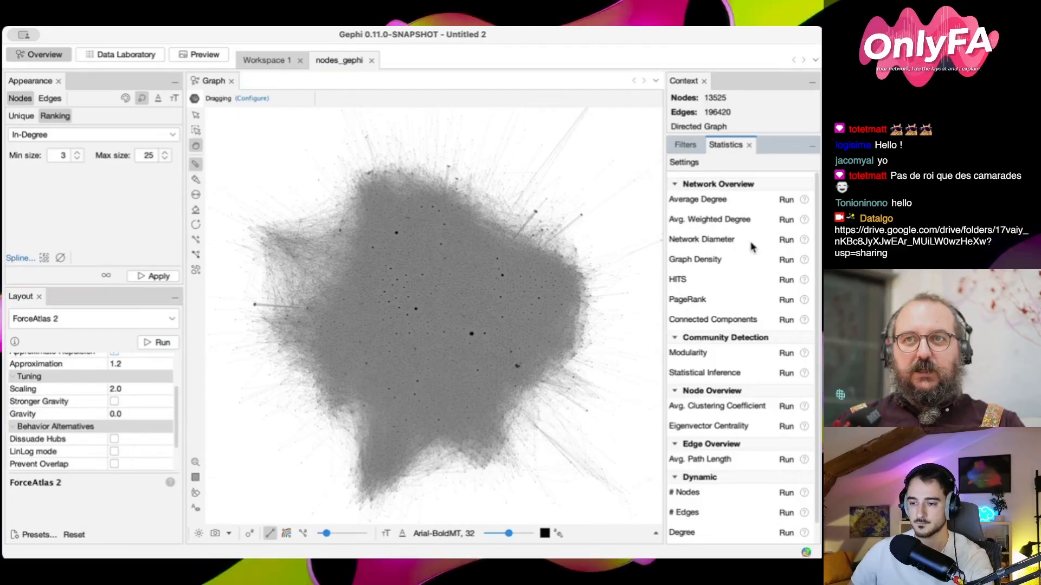
click(787, 280)
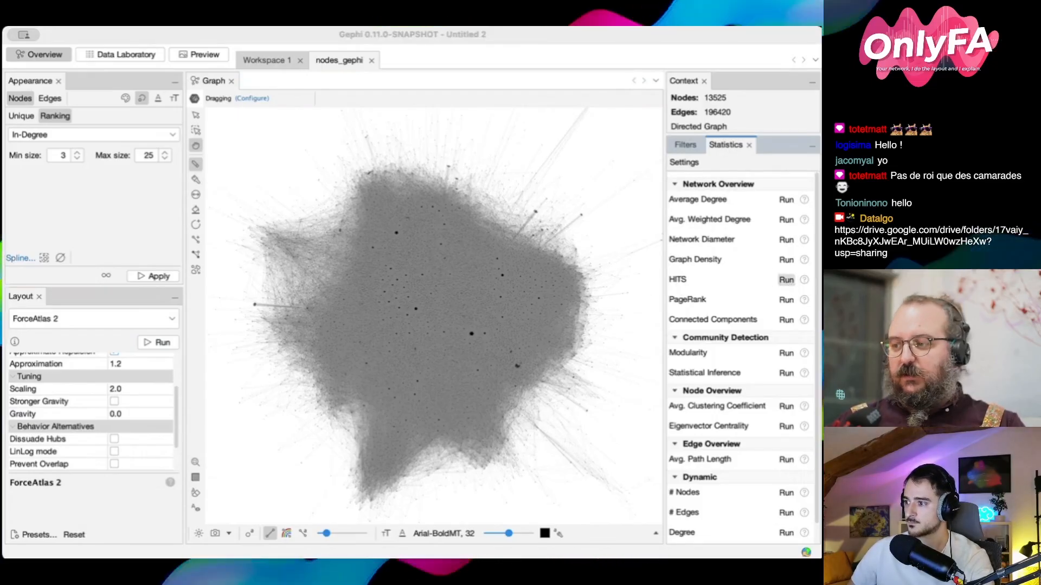
click(596, 361)
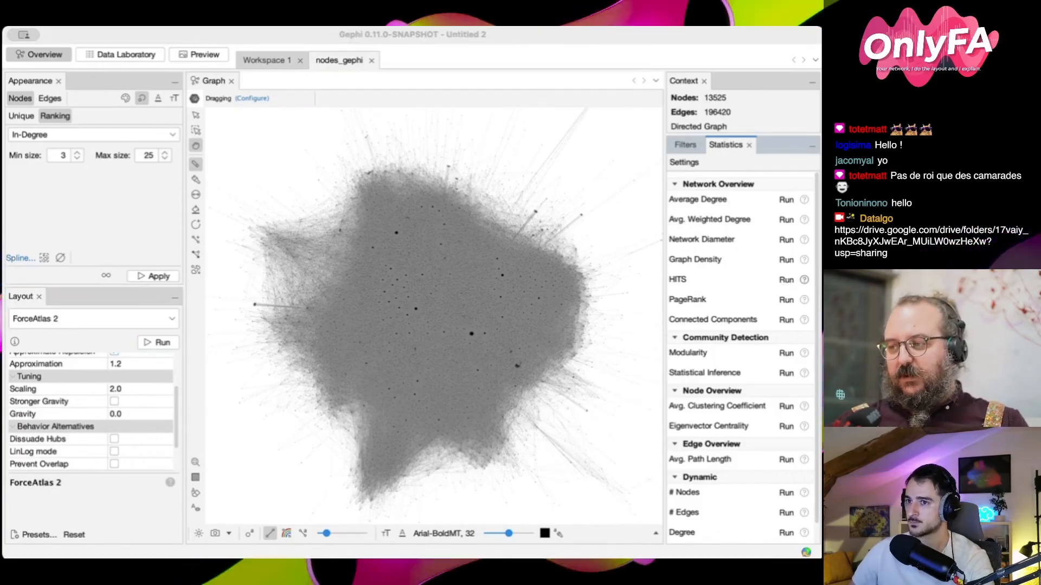
click(606, 474)
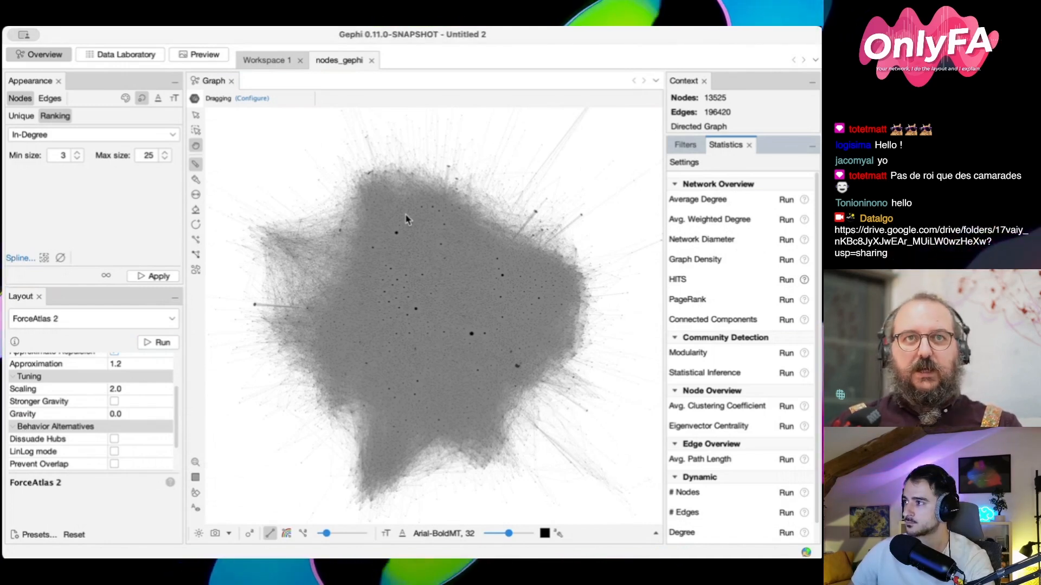
Open the node data table and sort it in descending order by Hub, and finally by Authority
click(122, 56)
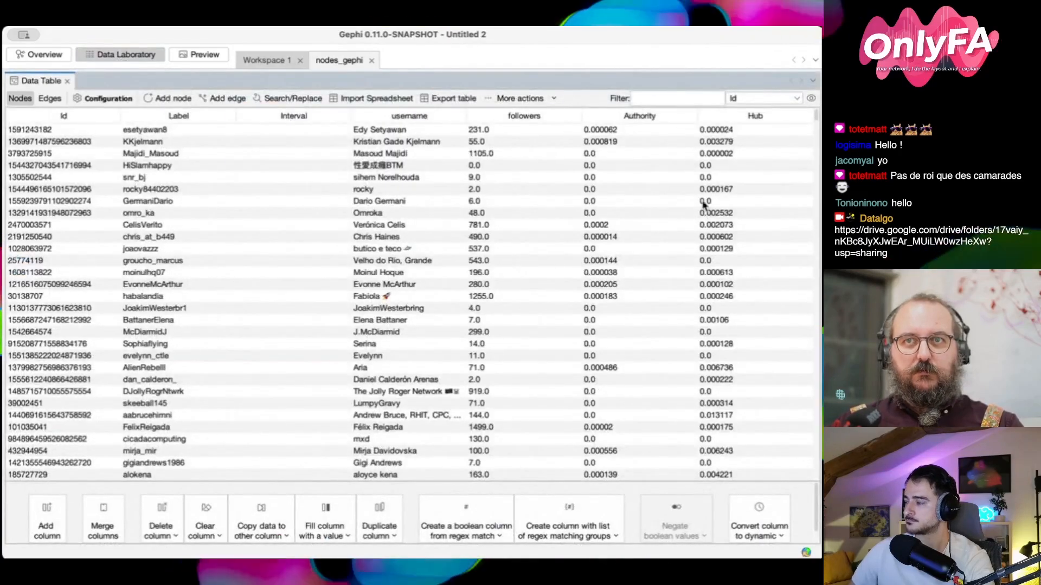
click(637, 116)
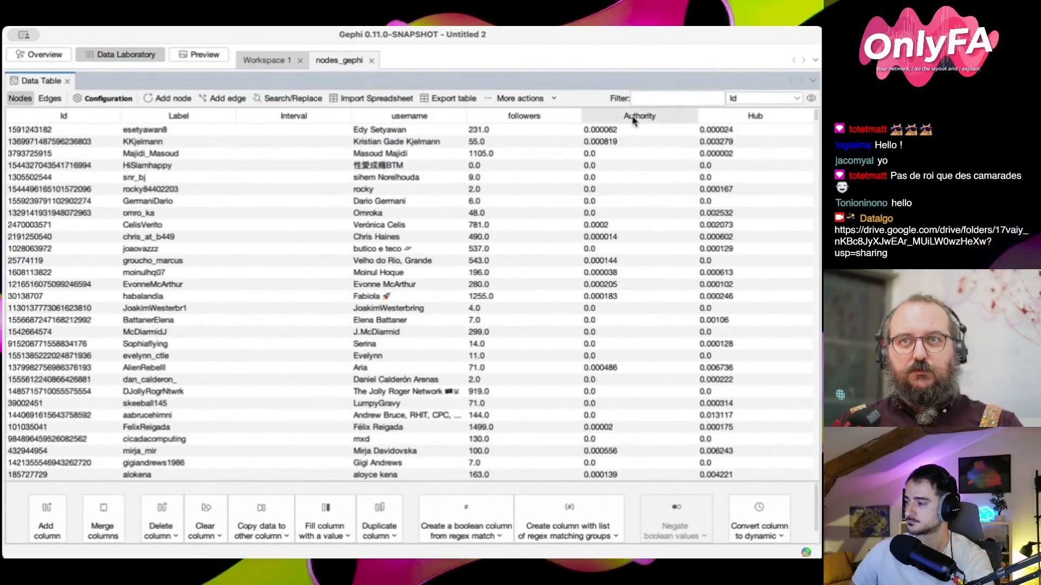
click(752, 116)
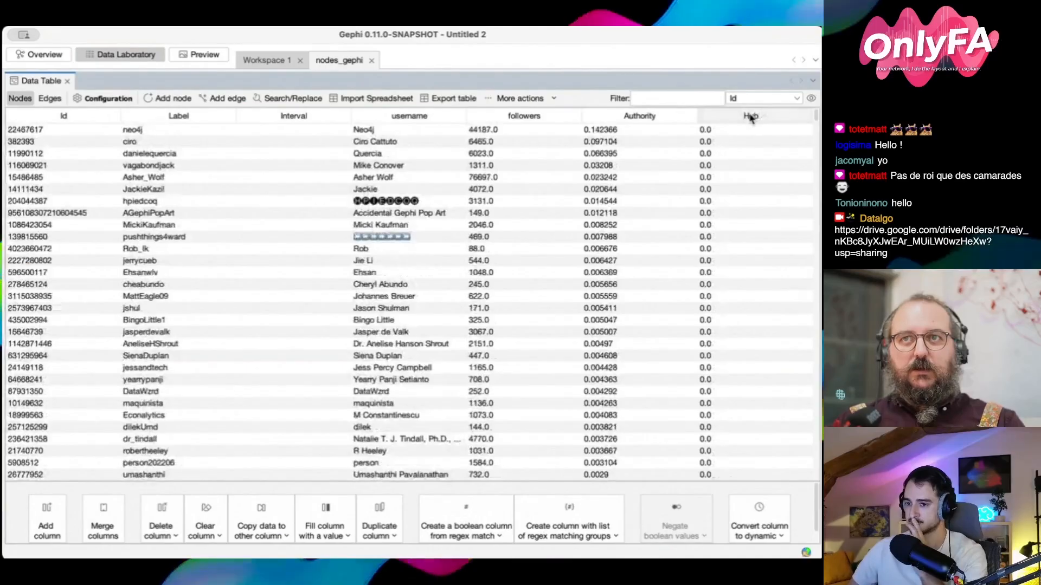
click(751, 116)
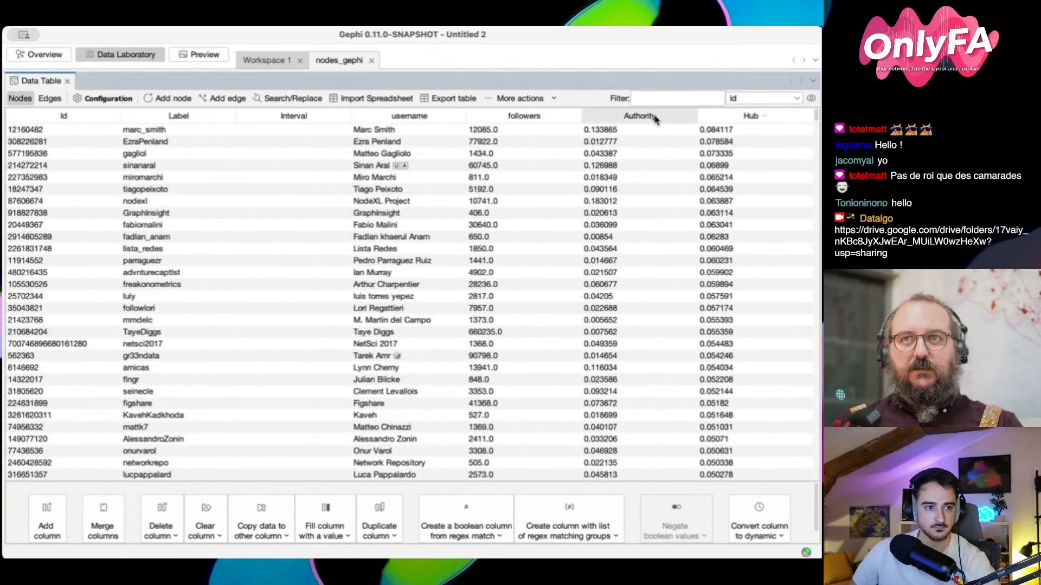
click(653, 117)
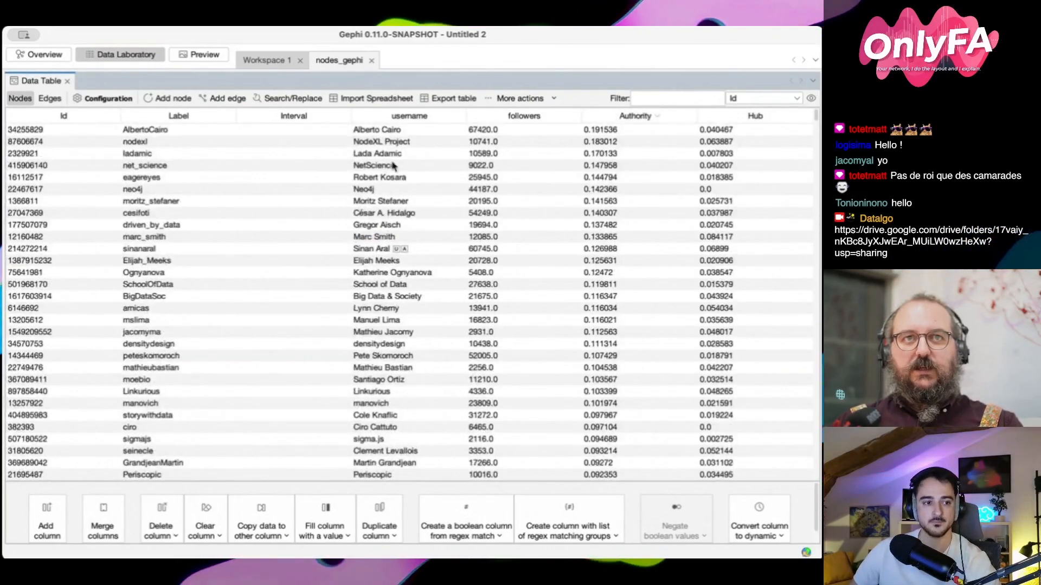
Go through the ten nodes with the highest Authority scores row by row in the table
click(374, 132)
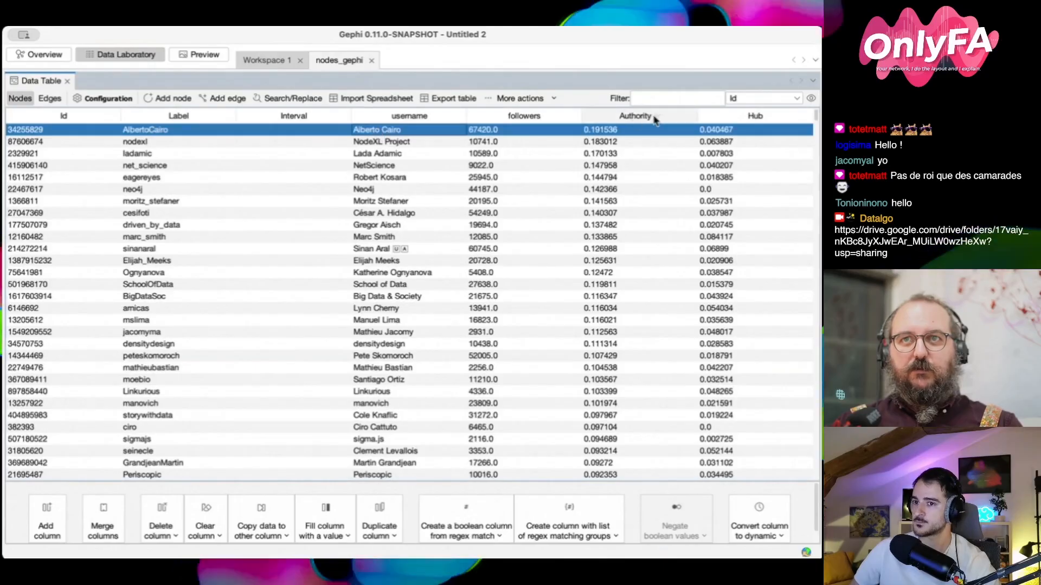
click(395, 145)
click(412, 157)
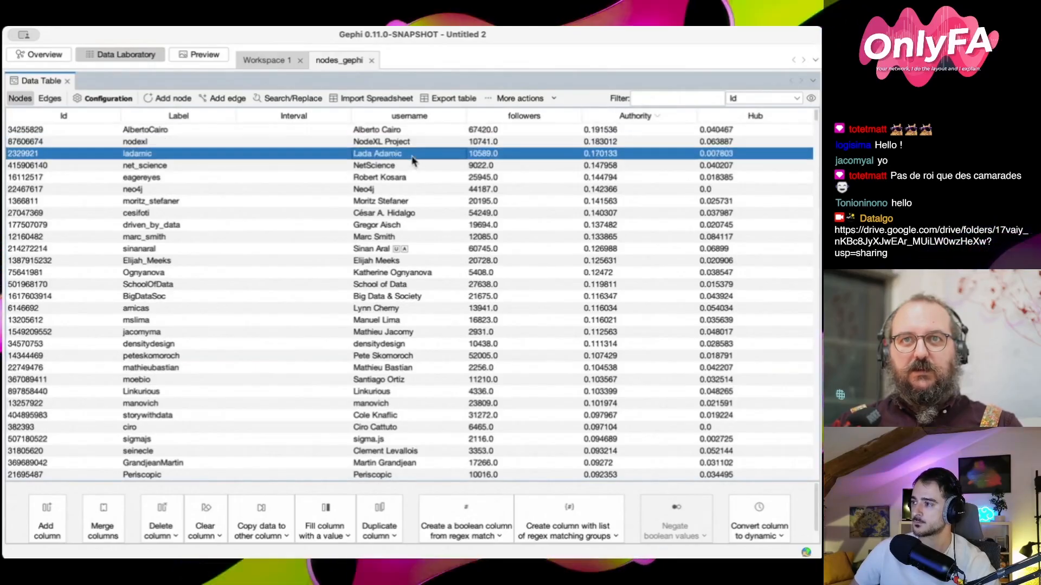
click(413, 166)
click(417, 180)
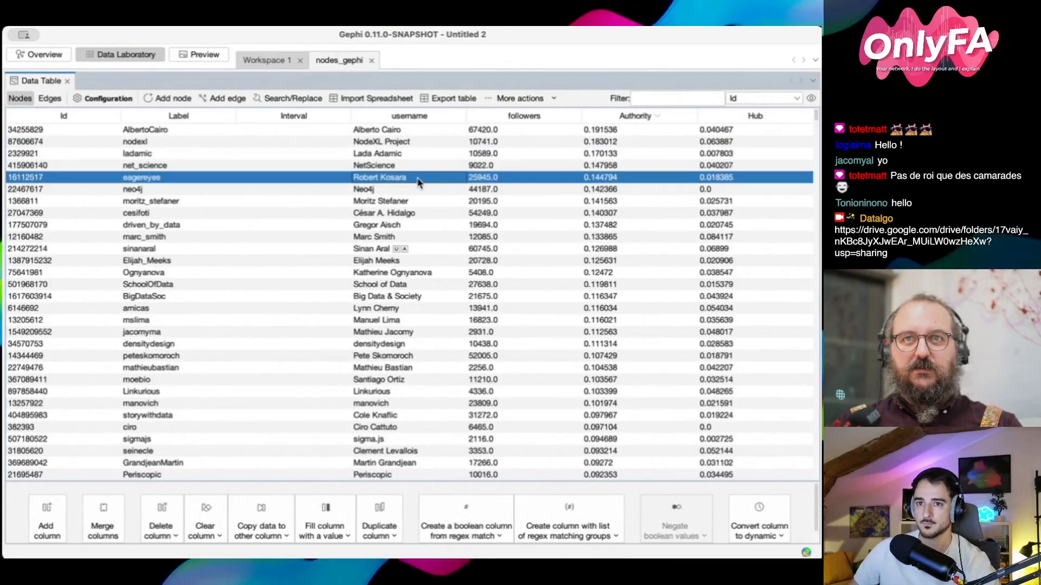
click(415, 191)
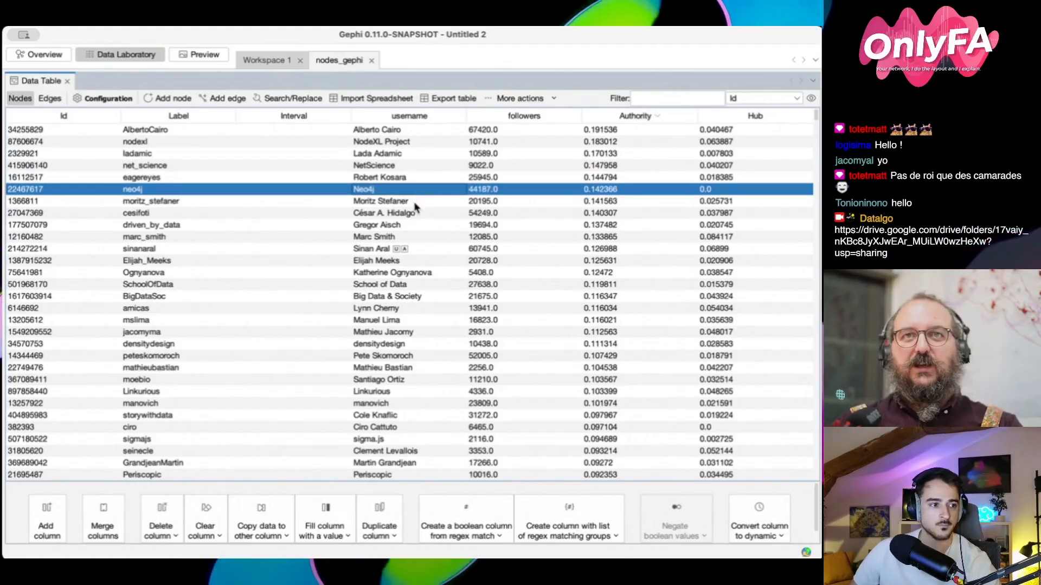
key(Down)
key(Down)
key(Down)
key(Down)
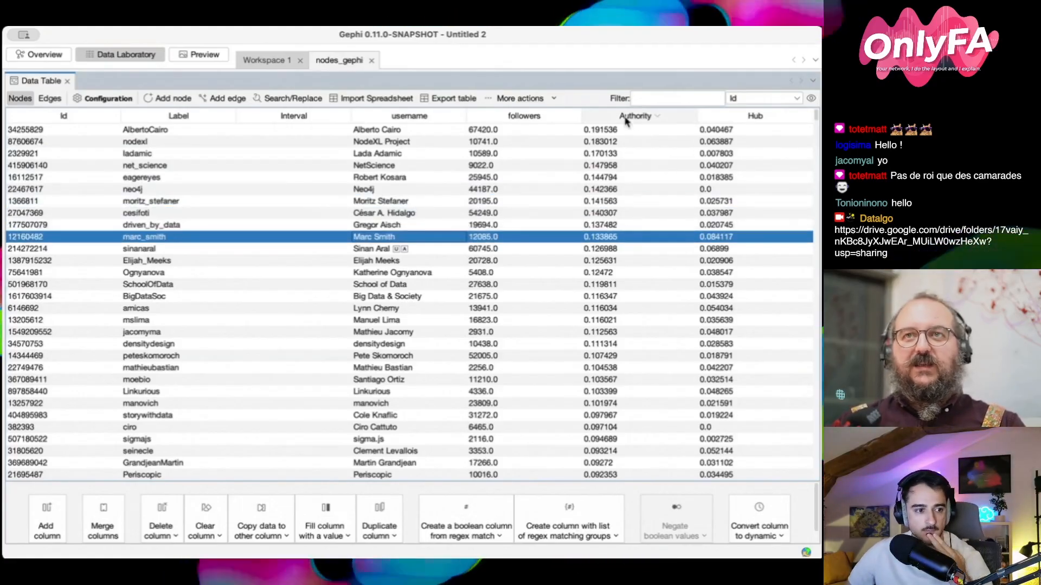
Compare the top-ranked nodes by sorting the table in descending order by Hub, by Authority and again by Hub
click(756, 116)
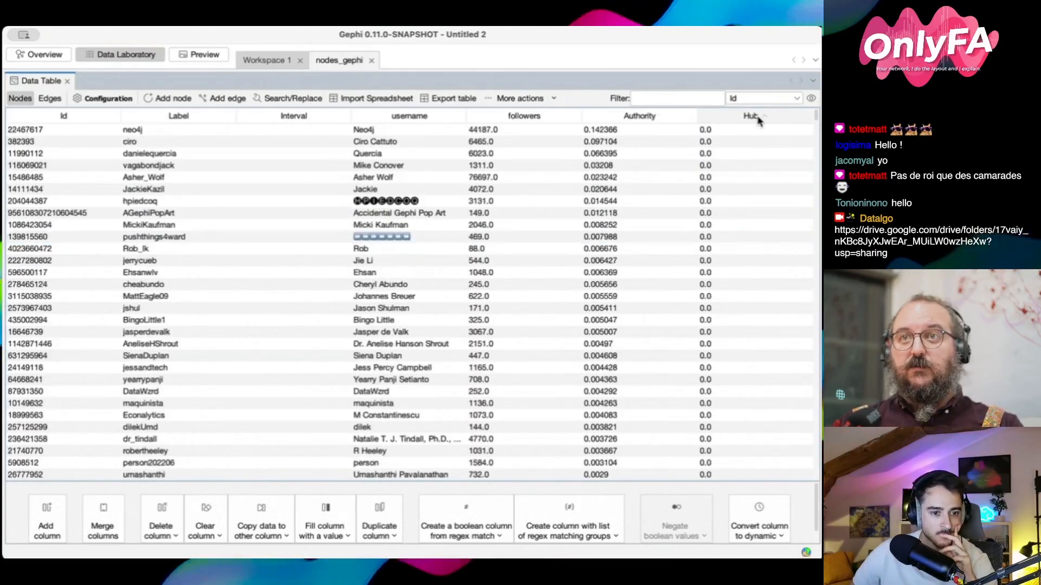
click(755, 117)
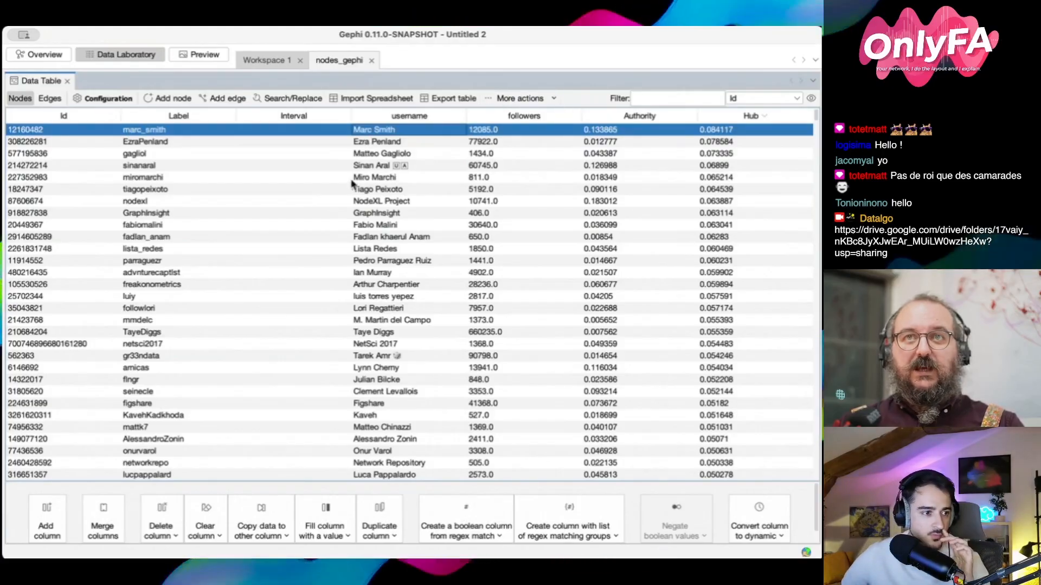
click(378, 142)
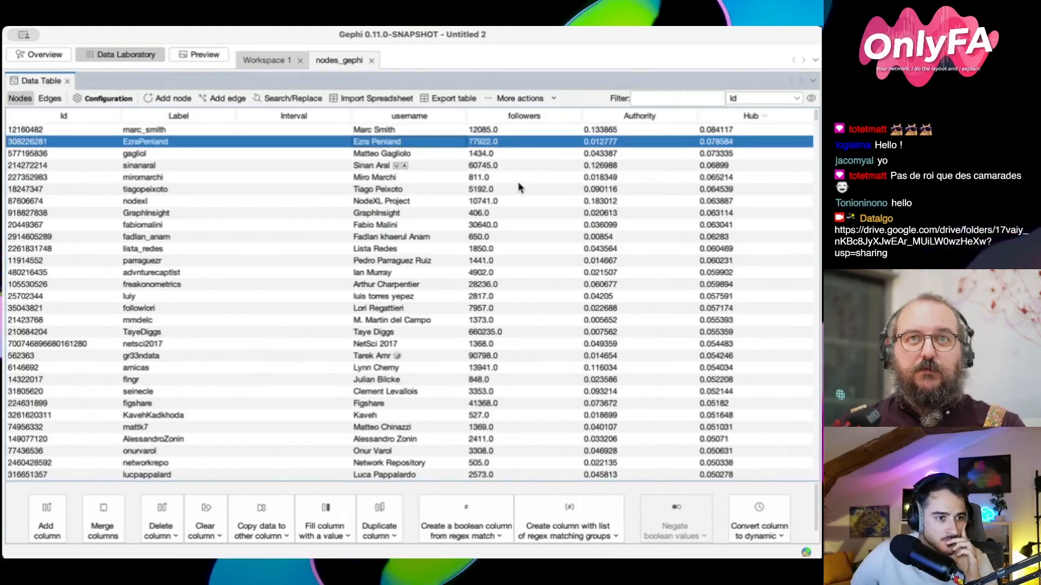
click(645, 117)
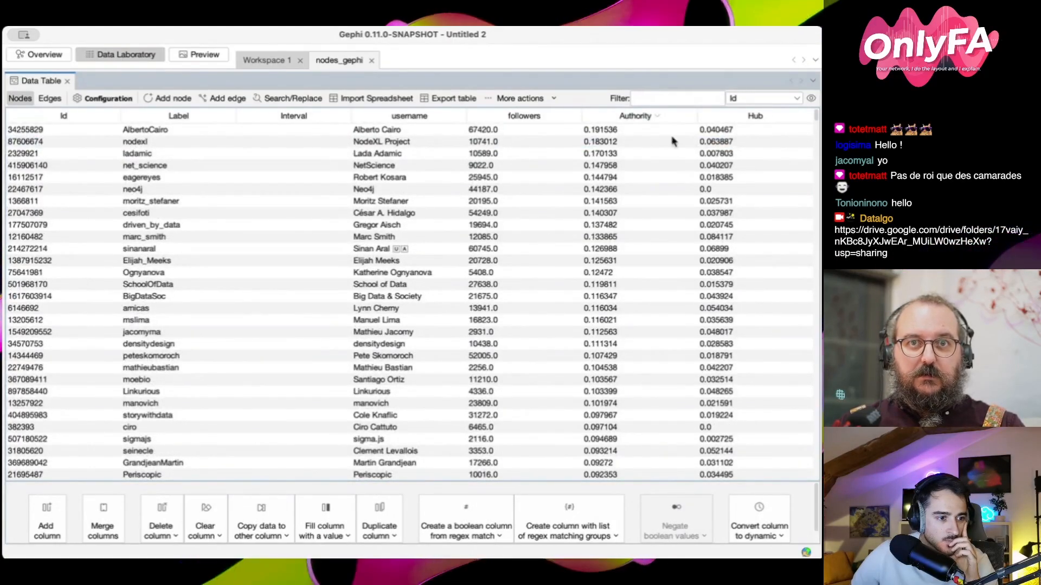
click(735, 119)
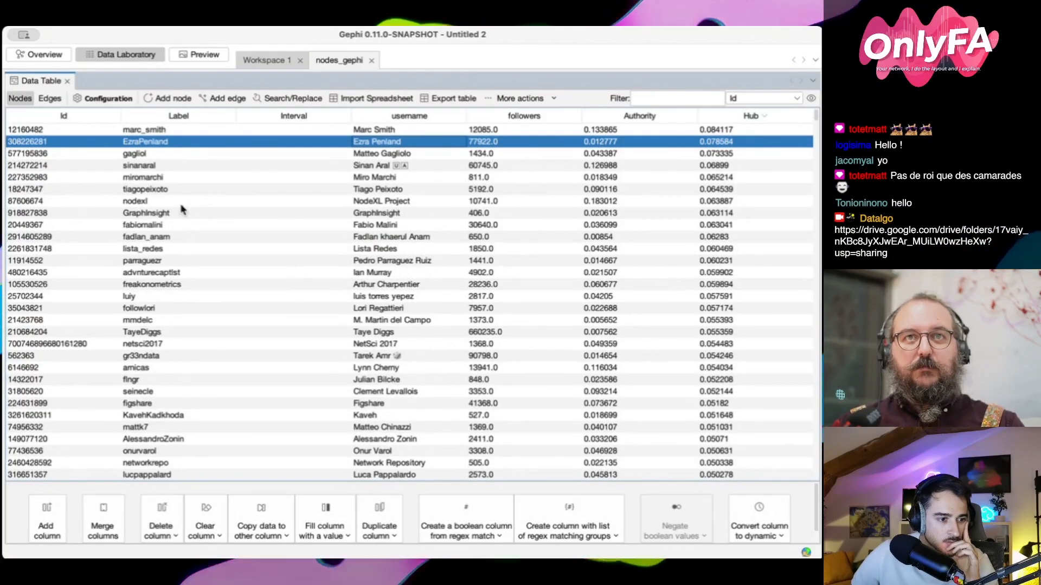
Return to the graph overview and colour the nodes by Authority ranking with the green gradient
click(42, 55)
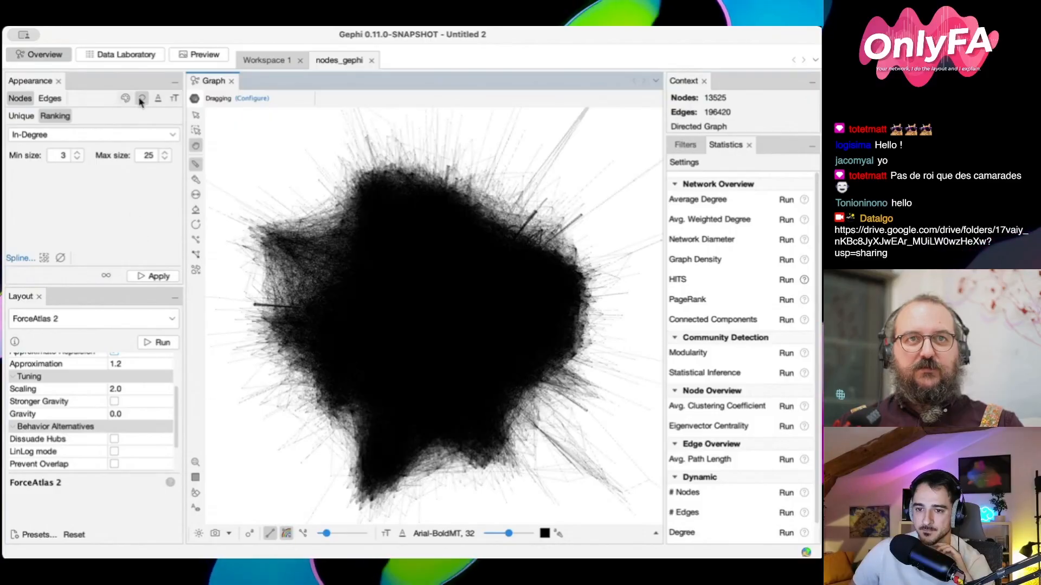
click(125, 98)
click(141, 100)
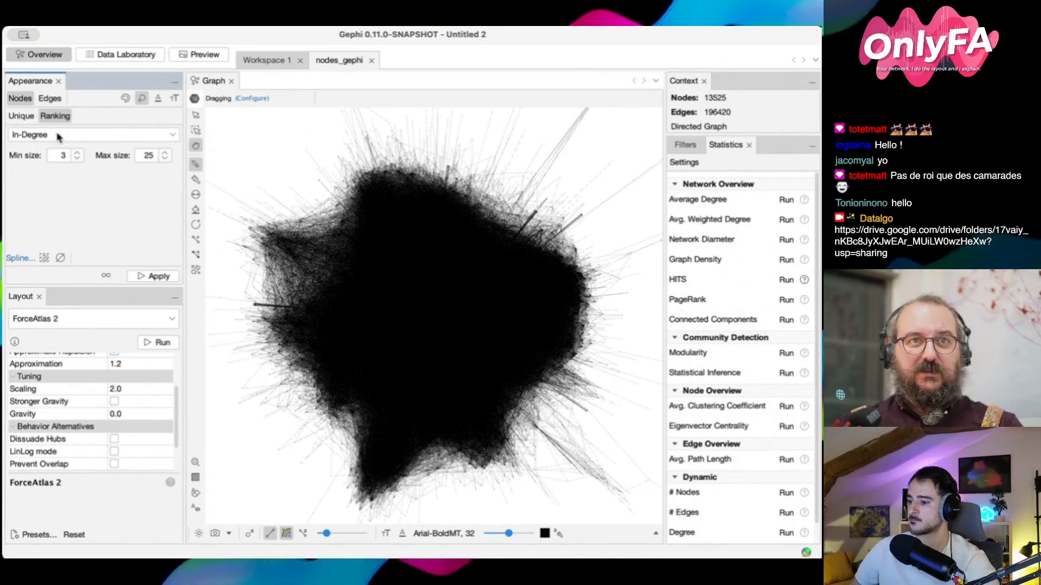
click(125, 98)
click(64, 116)
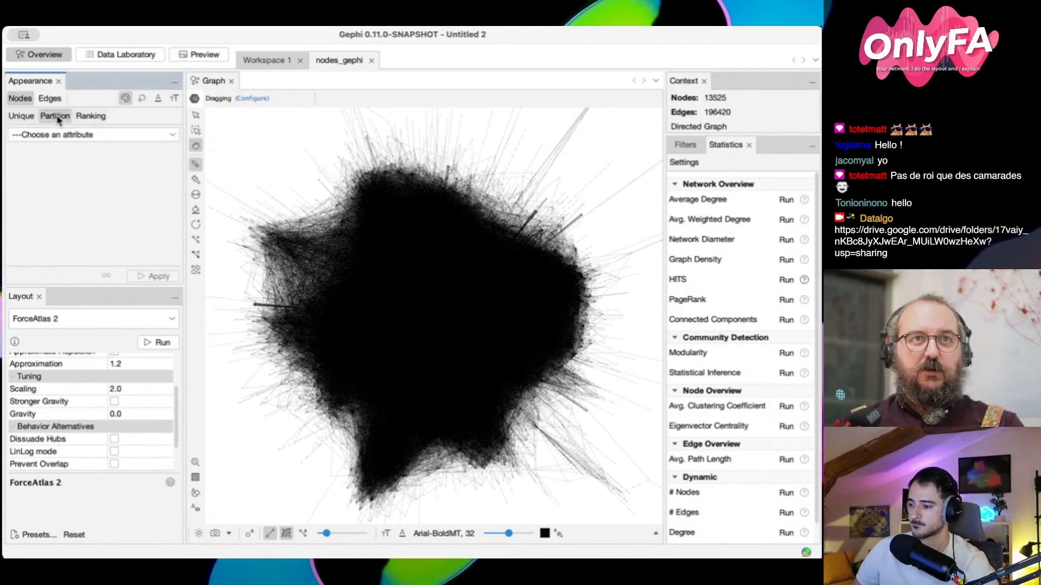
click(88, 116)
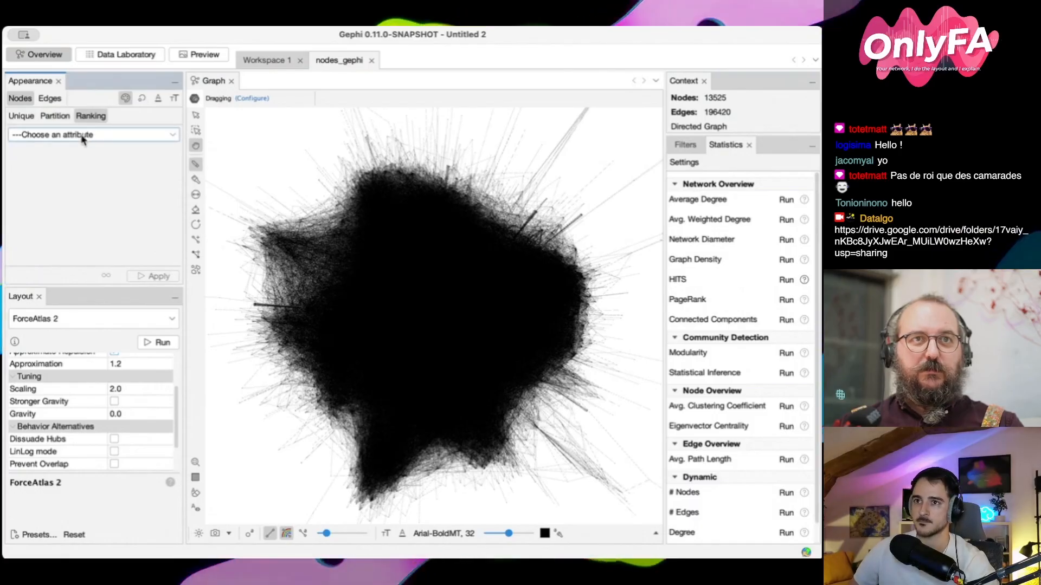
click(93, 209)
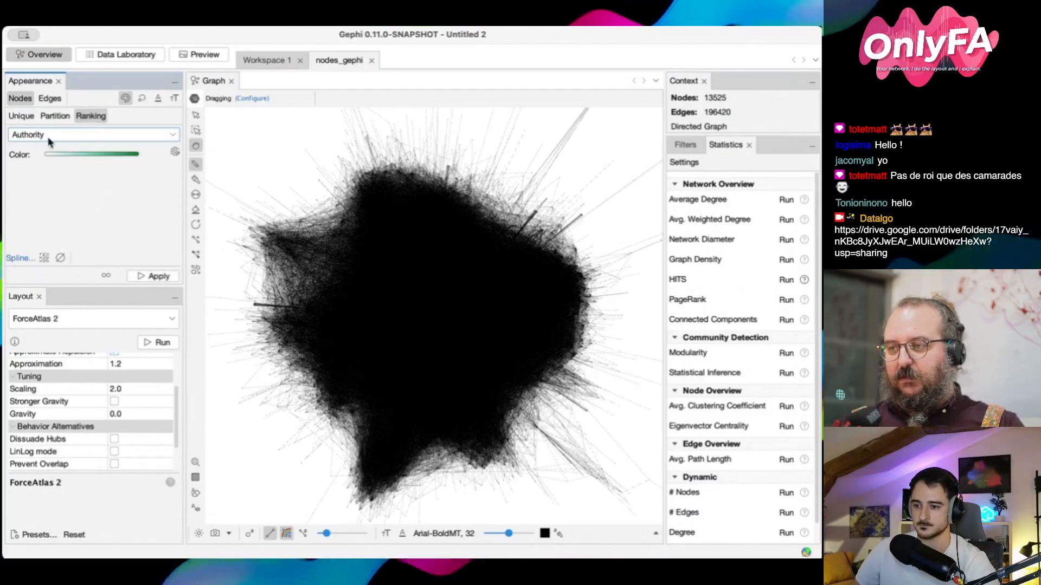
click(158, 277)
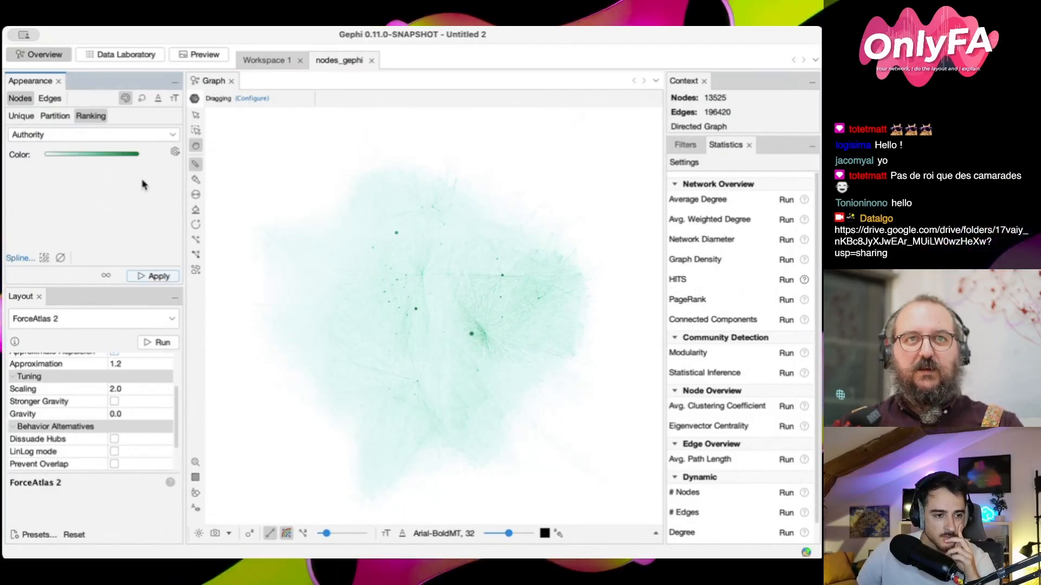
Colour the nodes by Hub ranking and apply an orange-to-purple gradient
click(110, 142)
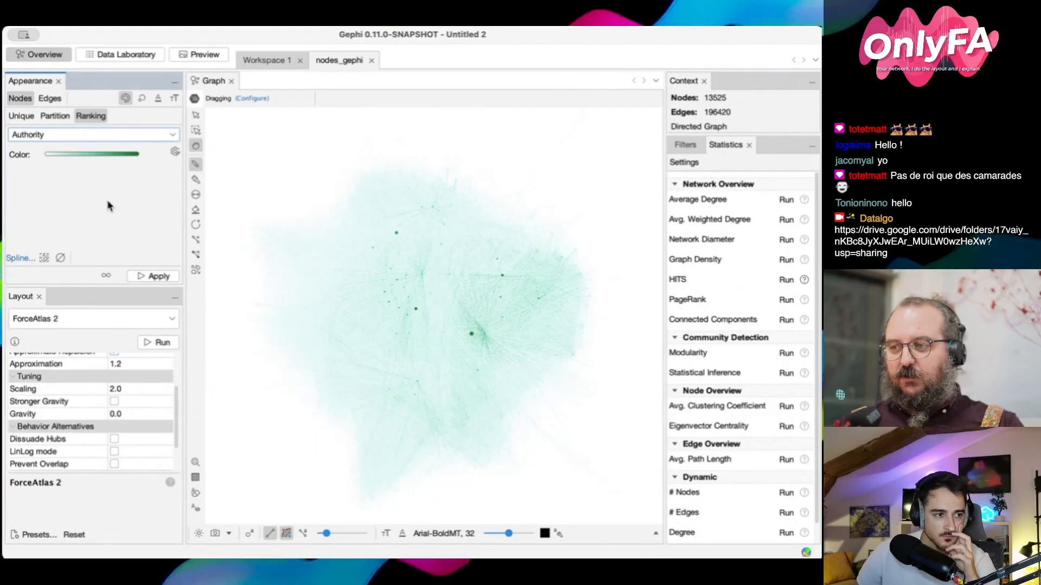
click(123, 214)
click(157, 280)
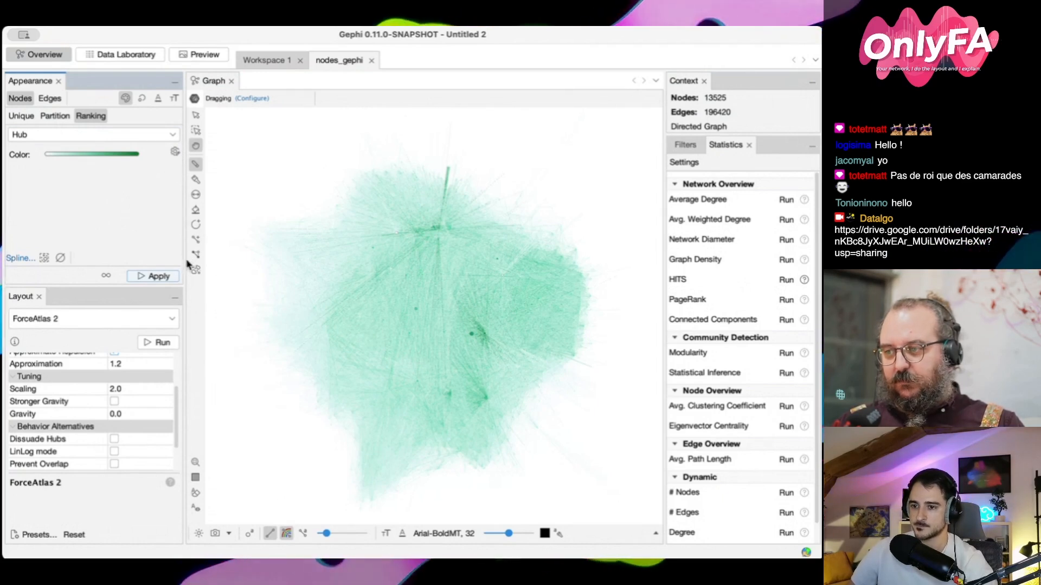
click(188, 286)
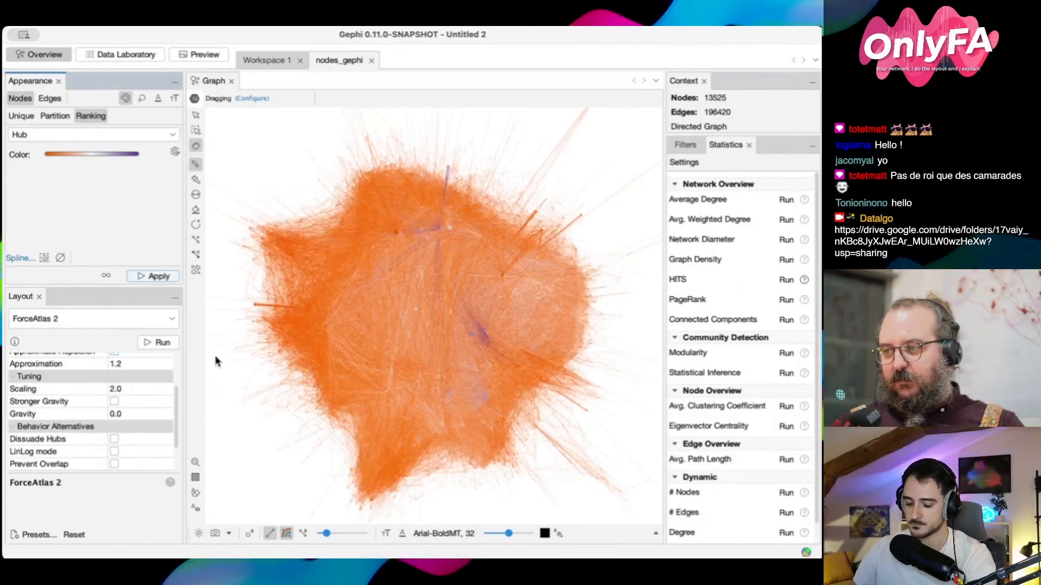
Reduce the edge thickness in the graph view and start ForceAtlas 2 with gravity 0.0 and Dissuade Hubs off
click(326, 535)
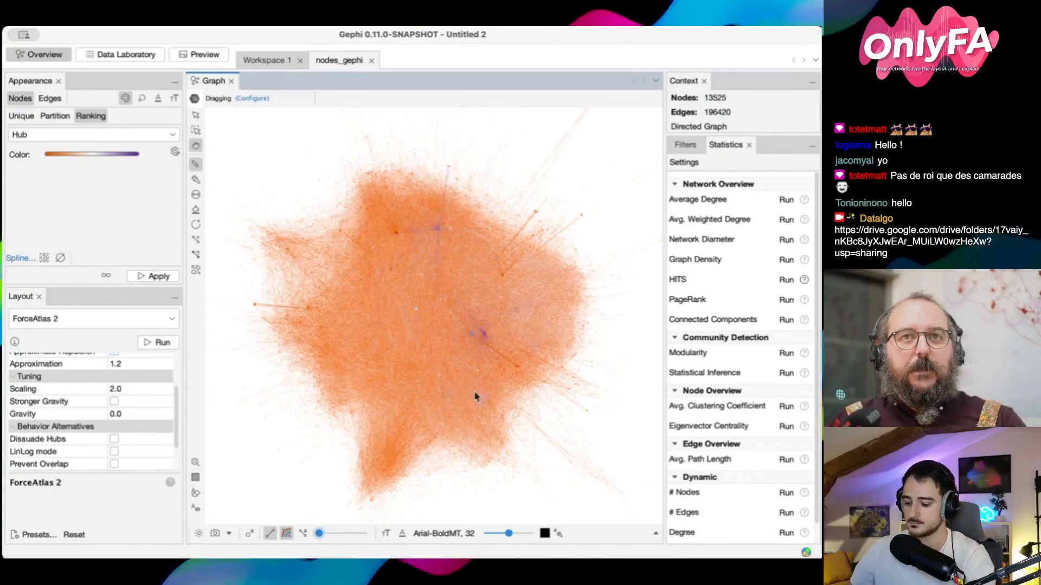
click(155, 342)
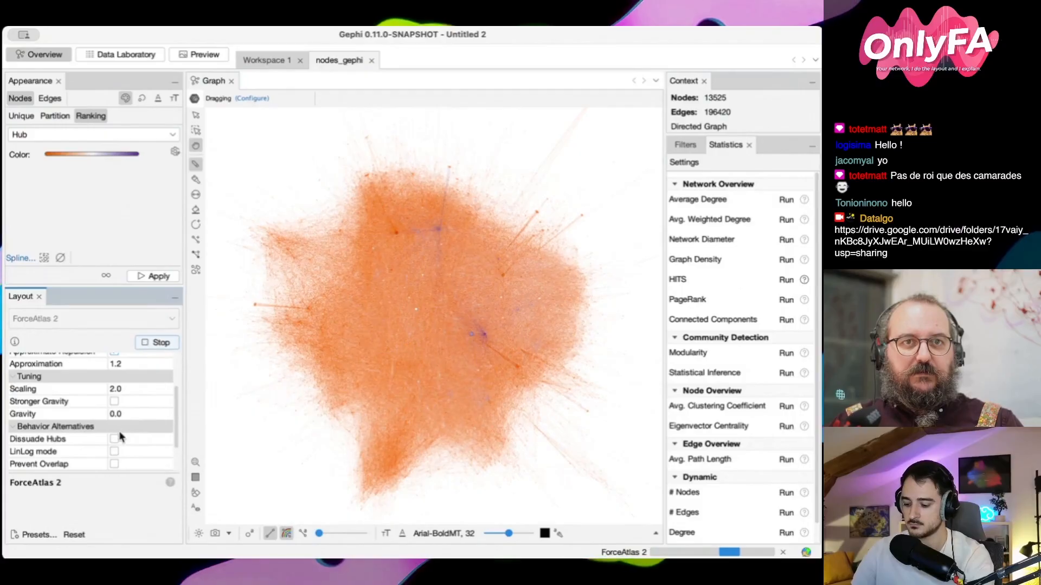
Enable Dissuade Hubs in the running ForceAtlas 2, stop the layout and inspect the purple hub nodes at the network's border and centre
click(114, 440)
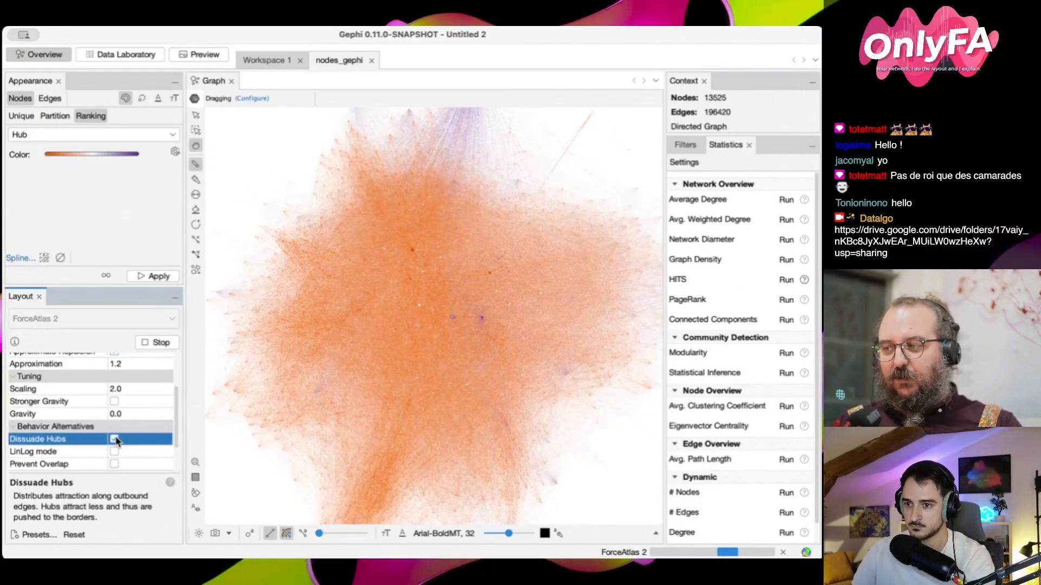
click(160, 344)
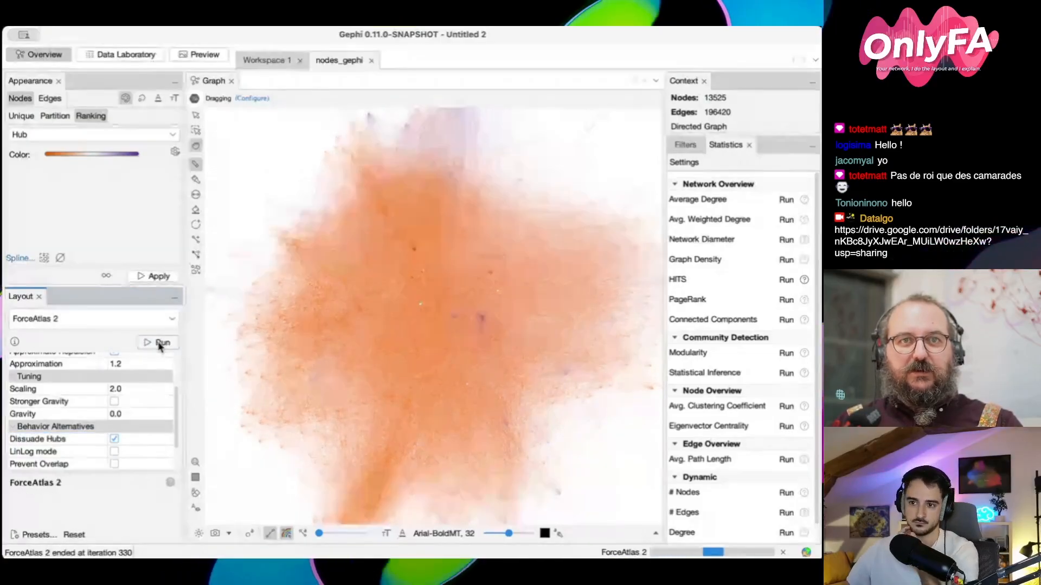
drag(233, 213, 237, 231)
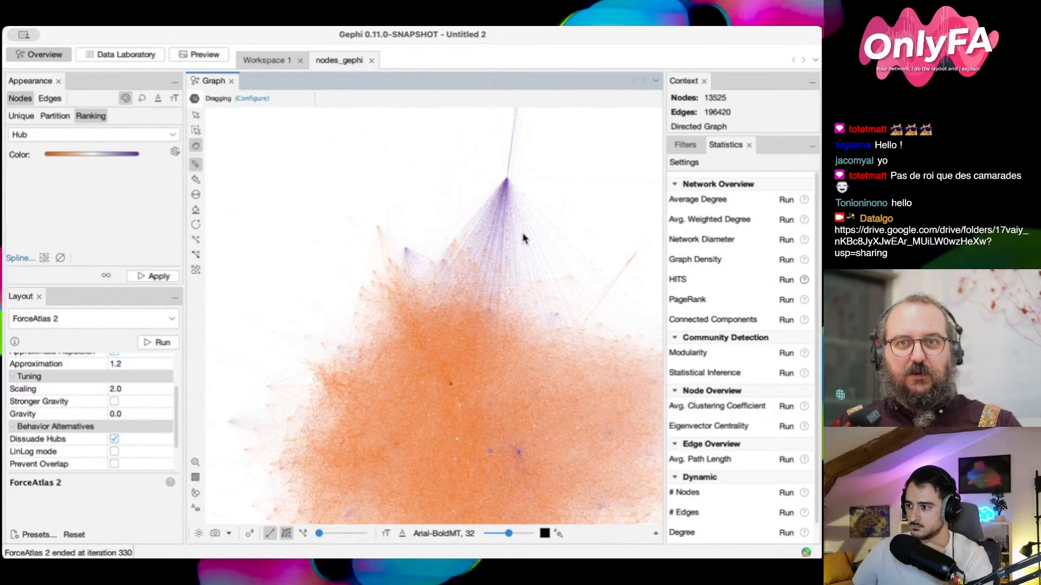
drag(550, 253, 535, 234)
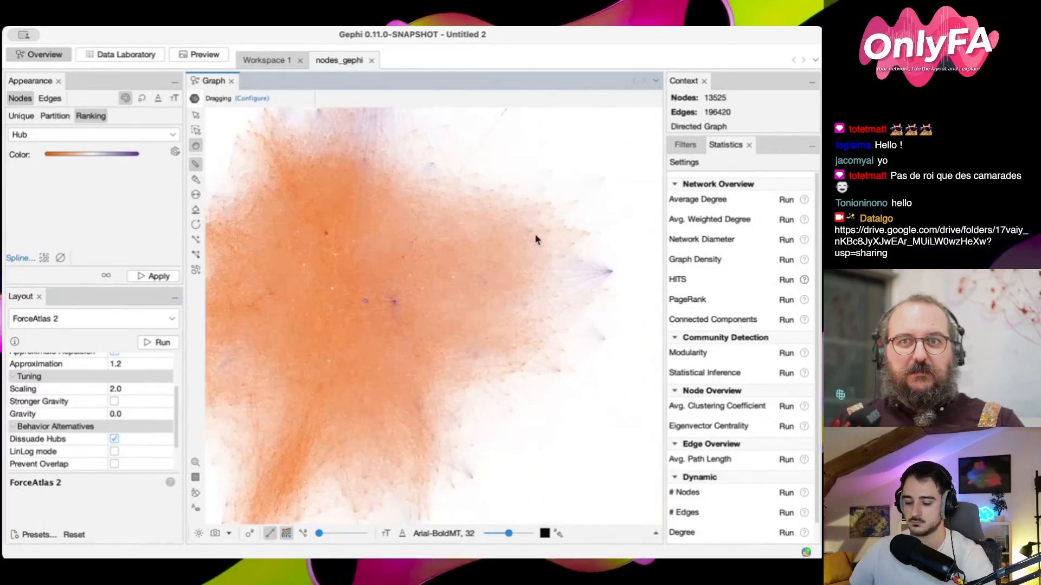
scroll(414, 309, up, 3)
scroll(437, 328, up, 4)
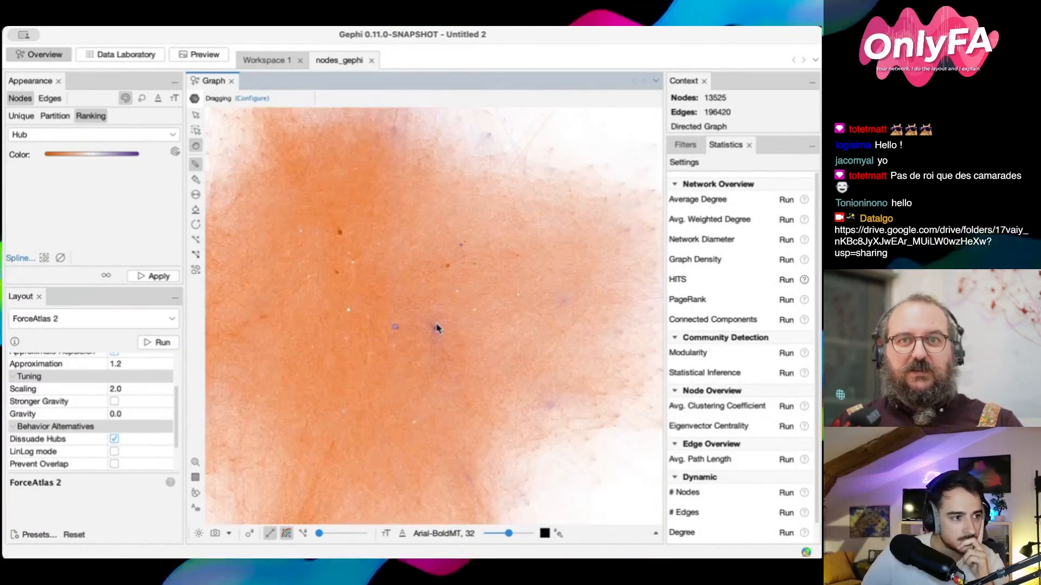
scroll(437, 328, up, 3)
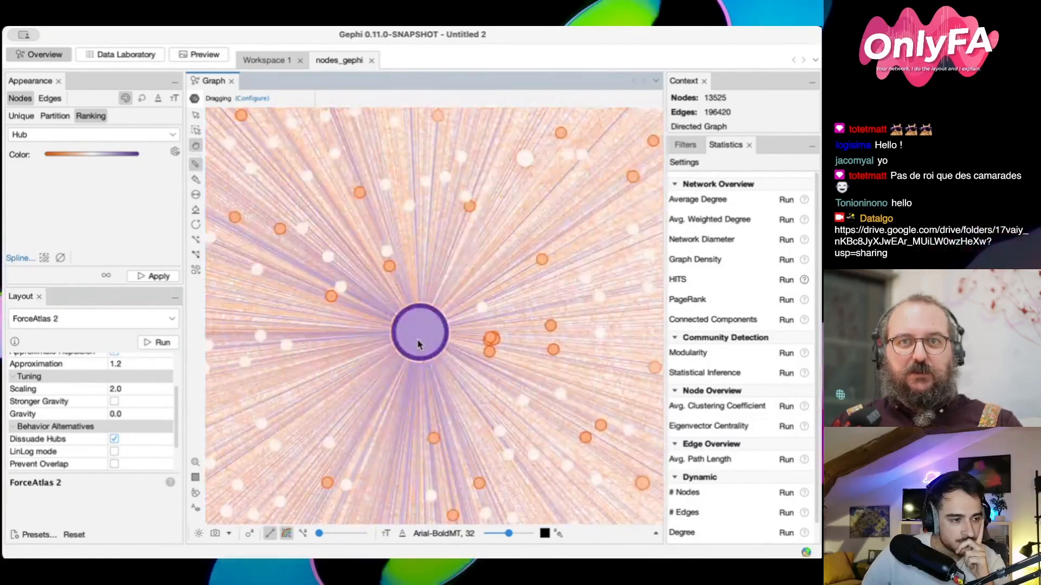
scroll(476, 286, down, 10)
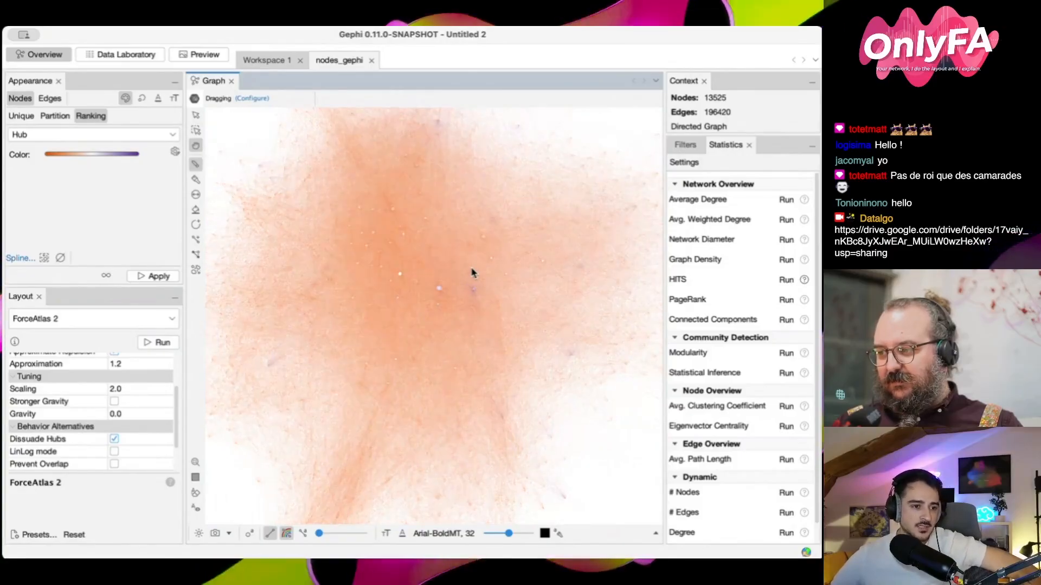
Compare ForceAtlas 2 with Dissuade Hubs repeatedly switched off and on while it runs, and stop it with the option enabled
click(156, 342)
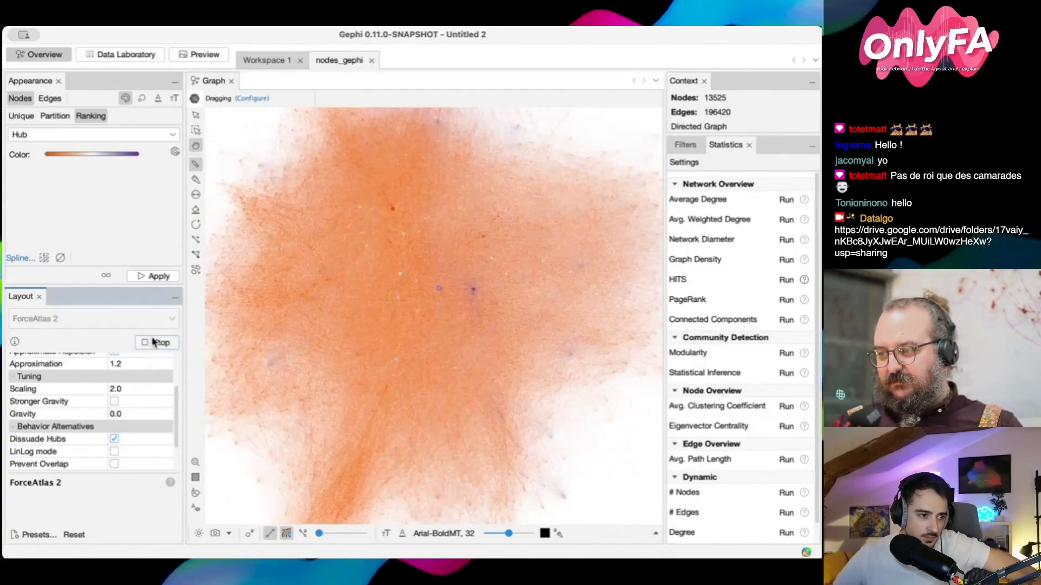
click(114, 439)
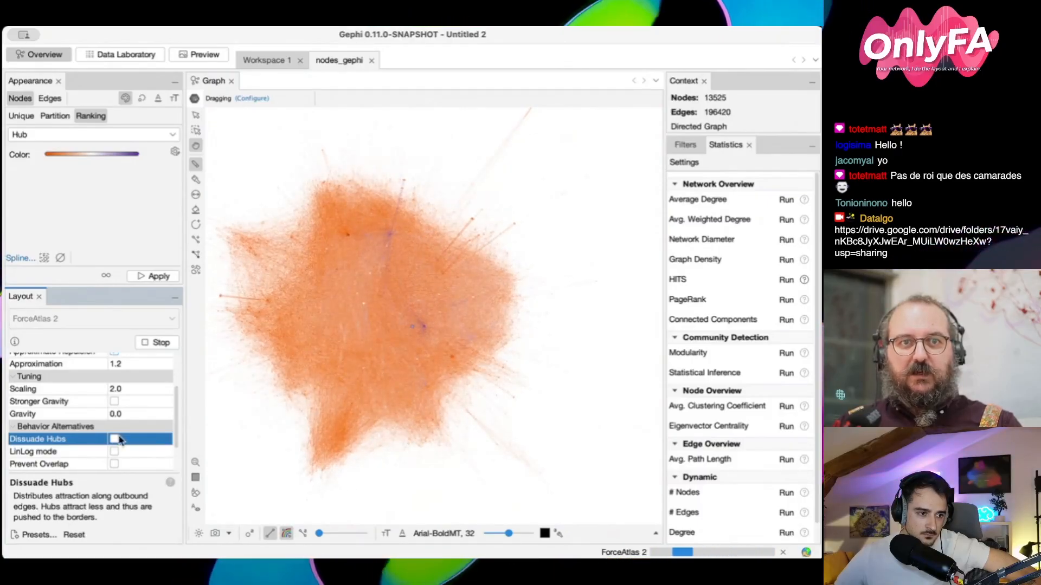
click(115, 440)
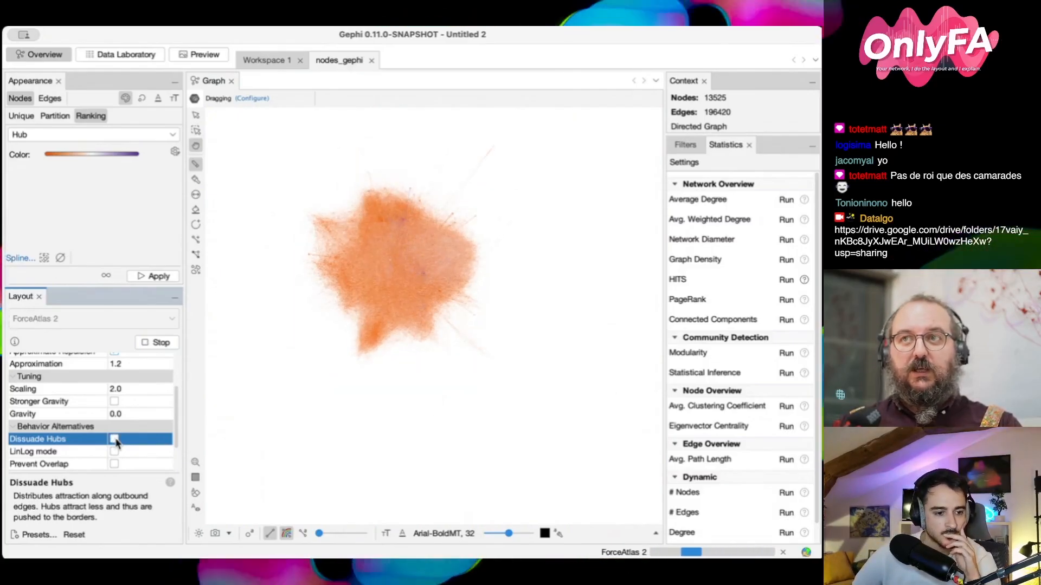
click(114, 440)
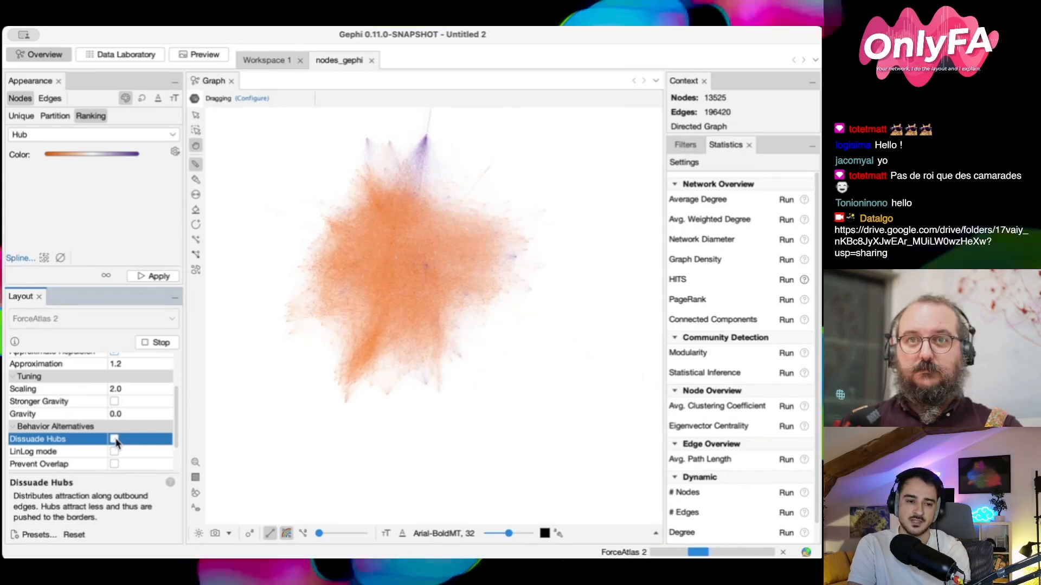
click(115, 439)
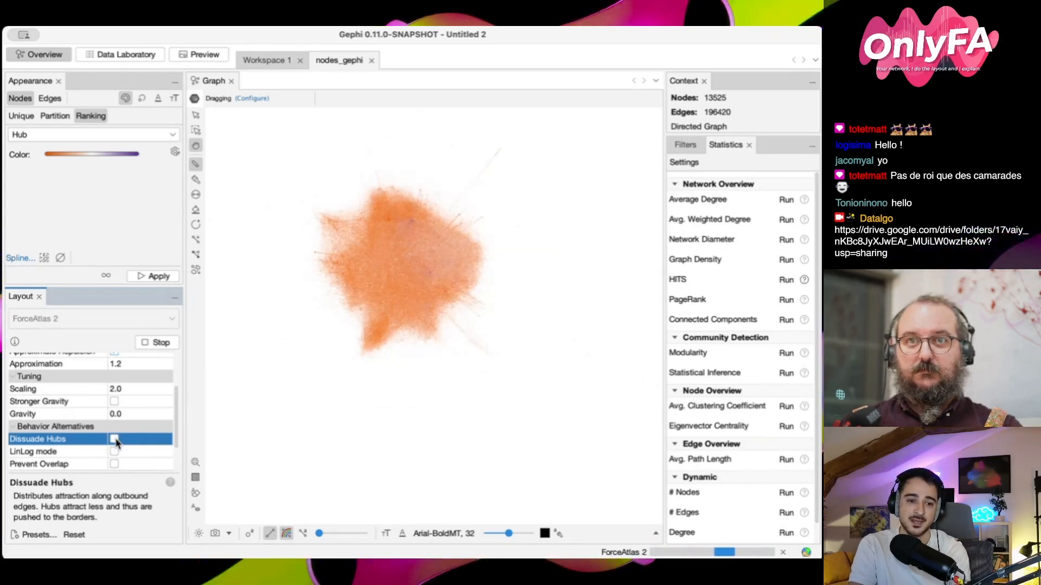
click(115, 439)
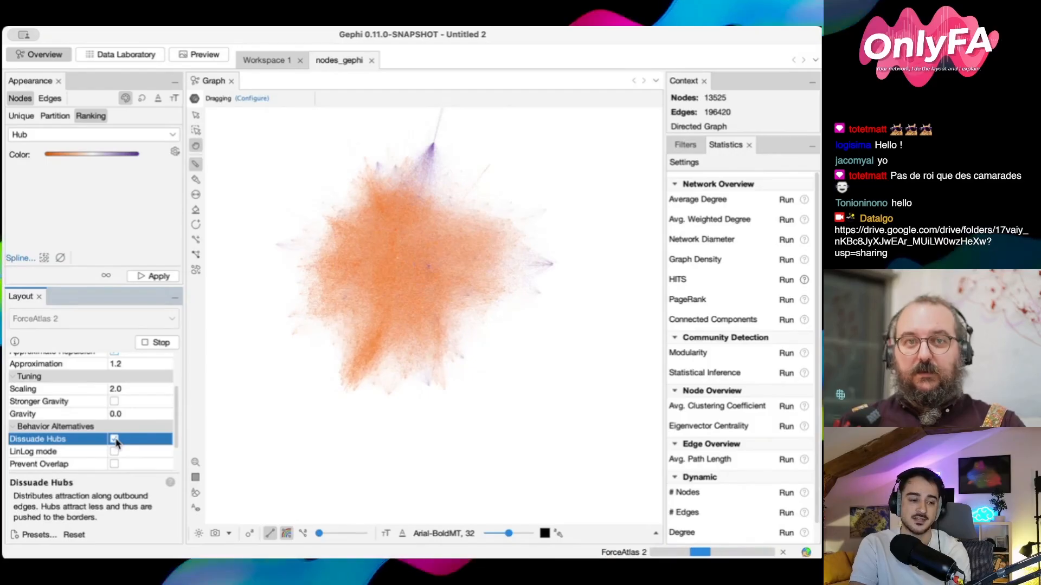
click(115, 439)
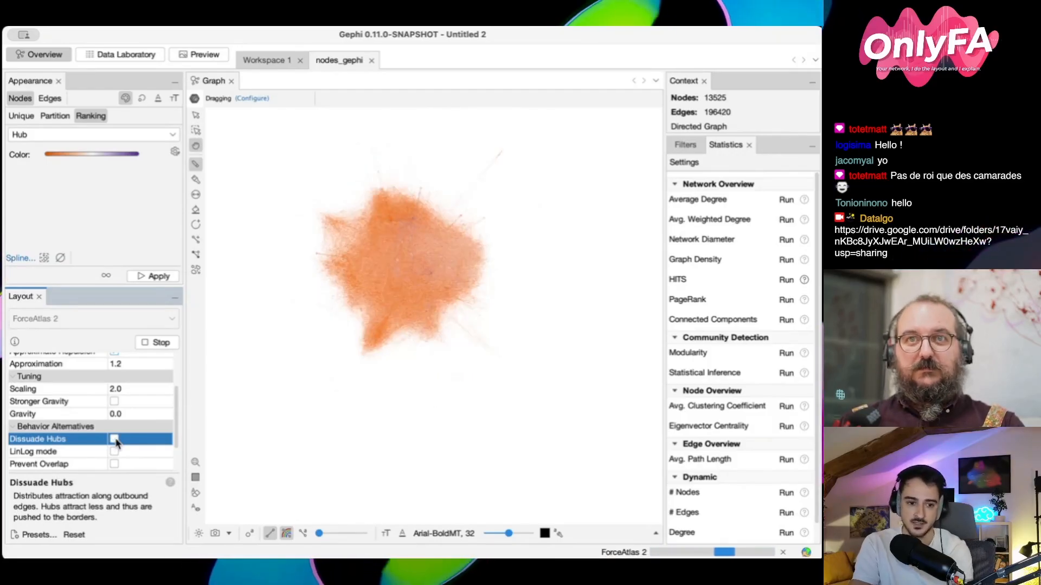
click(114, 439)
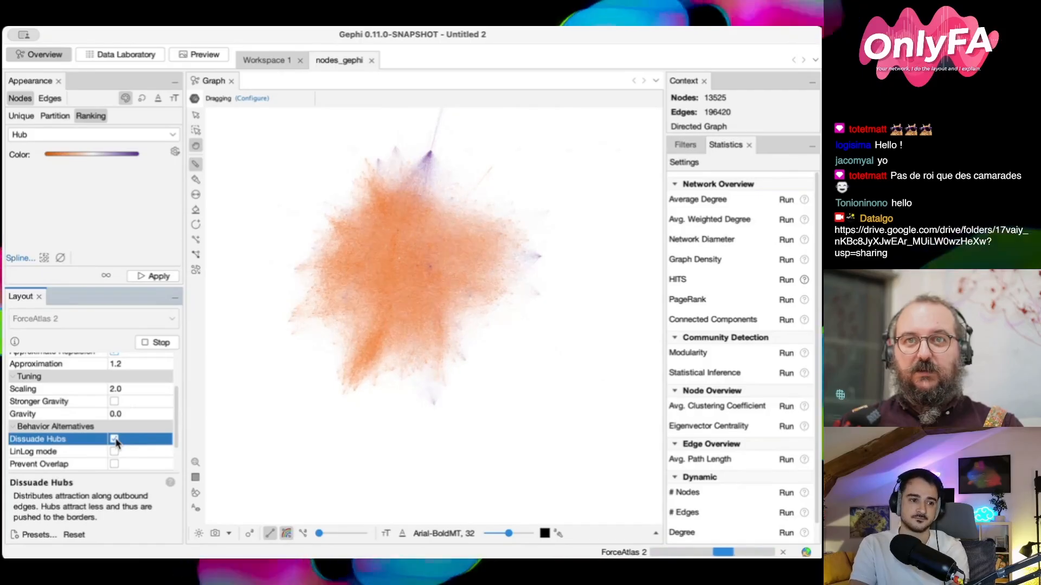
click(152, 343)
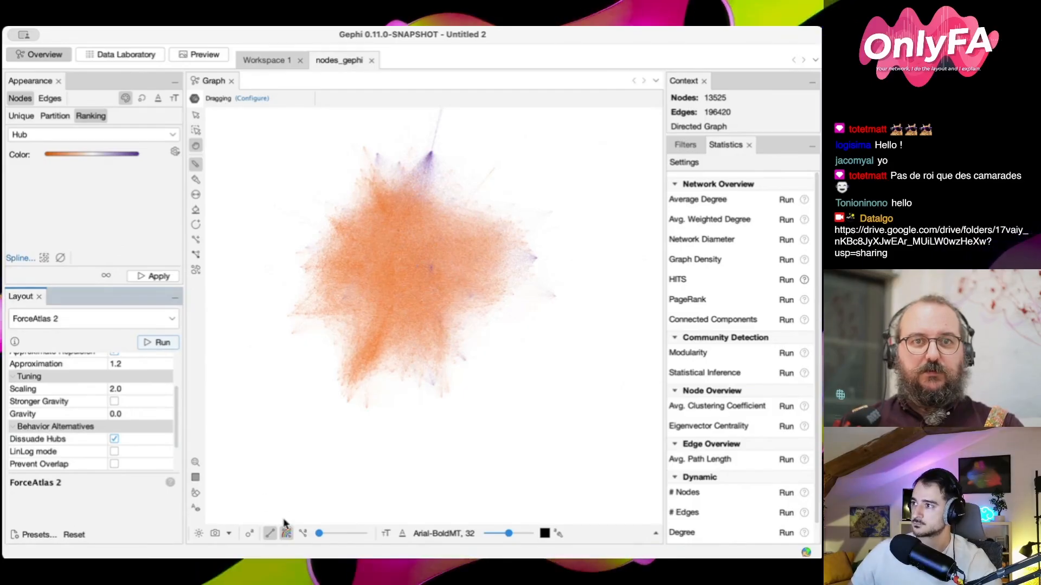
Apply the uniform colour #c0c0c0 to all nodes and stop edges from taking their node's colour
click(26, 118)
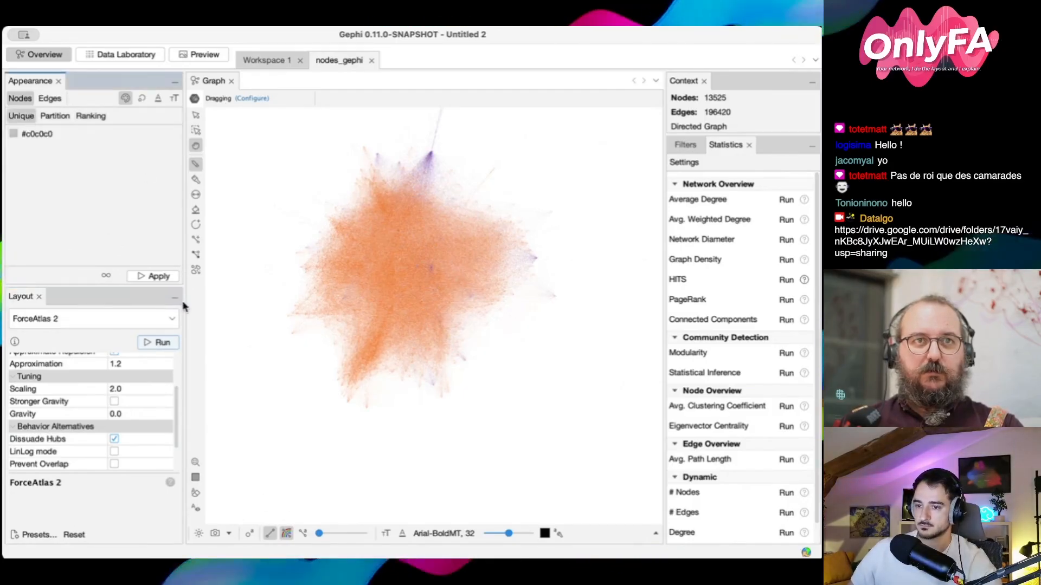
click(160, 278)
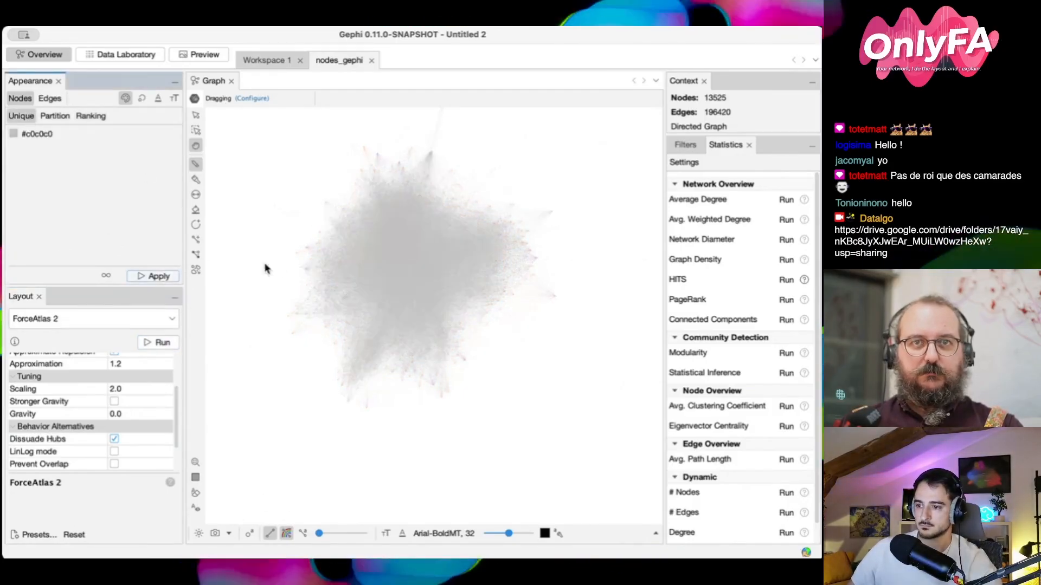
click(287, 534)
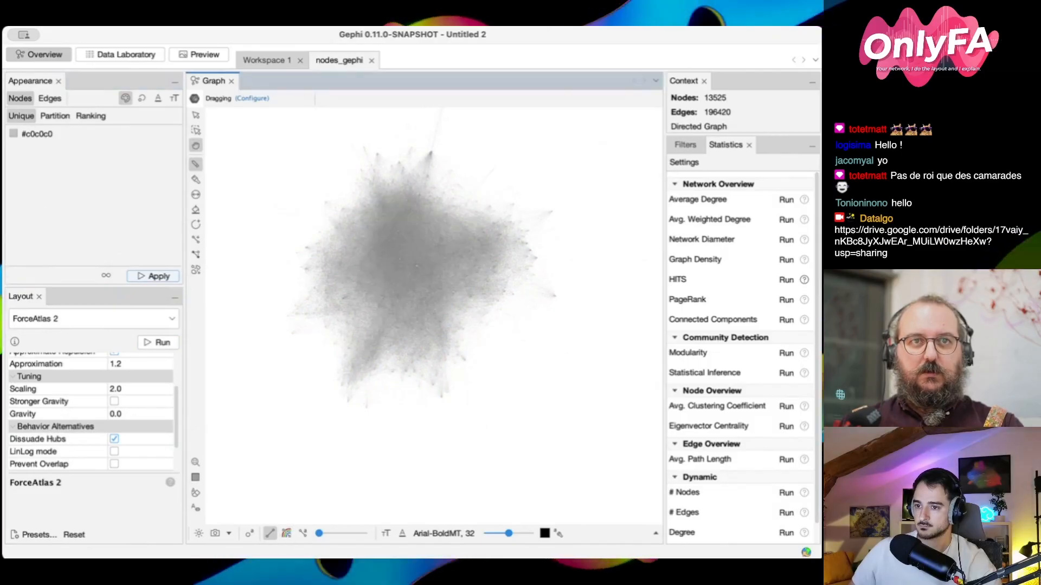
Change the uniform node colour to dark grey #333333 and apply it to all nodes
click(10, 132)
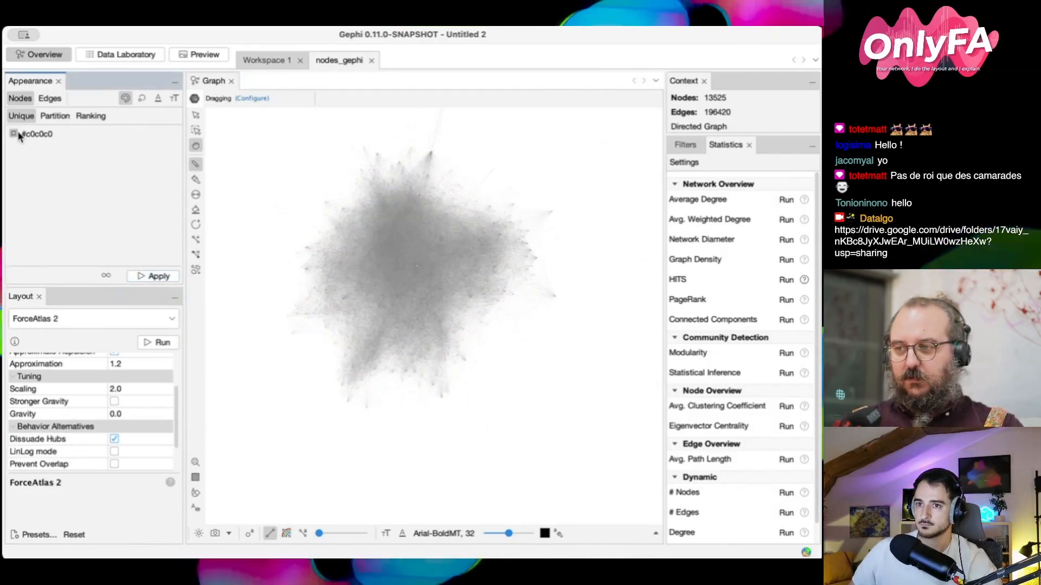
drag(73, 177, 64, 261)
click(157, 277)
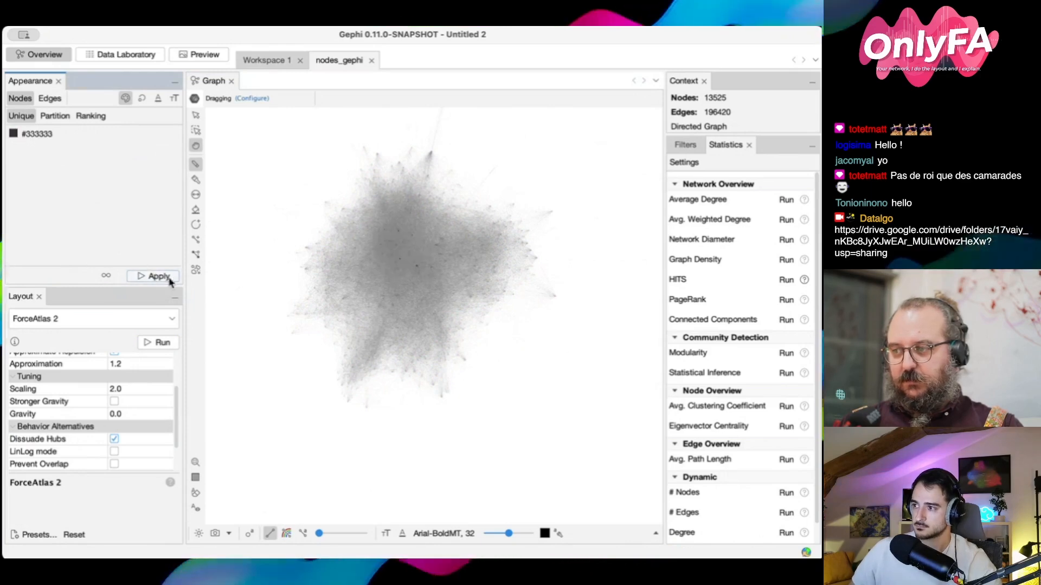
Examine the dark nodes at the network's border and core, and run ForceAtlas 2 briefly with Dissuade Hubs enabled
scroll(427, 279, up, 5)
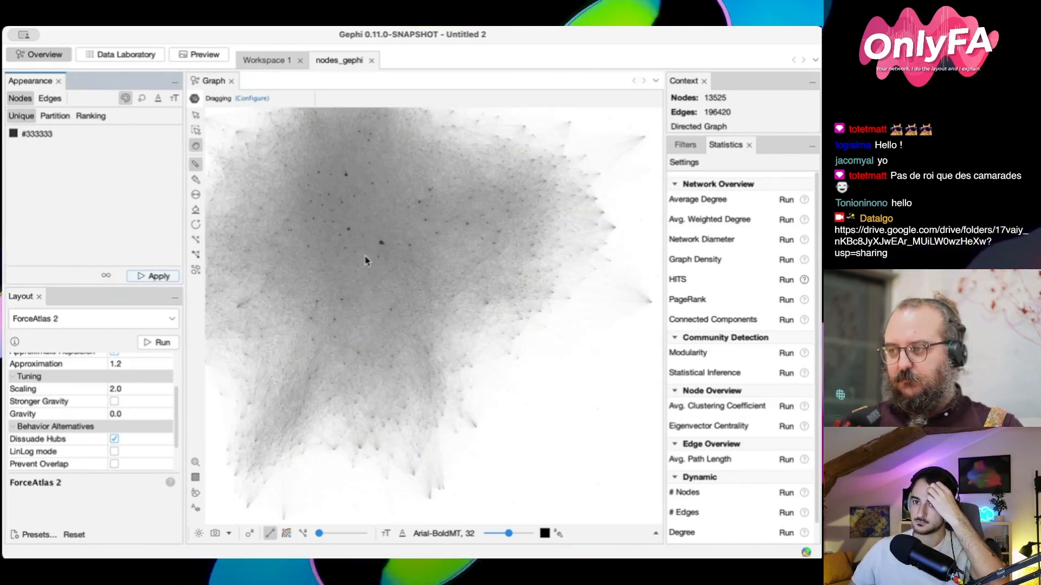
drag(365, 256, 375, 278)
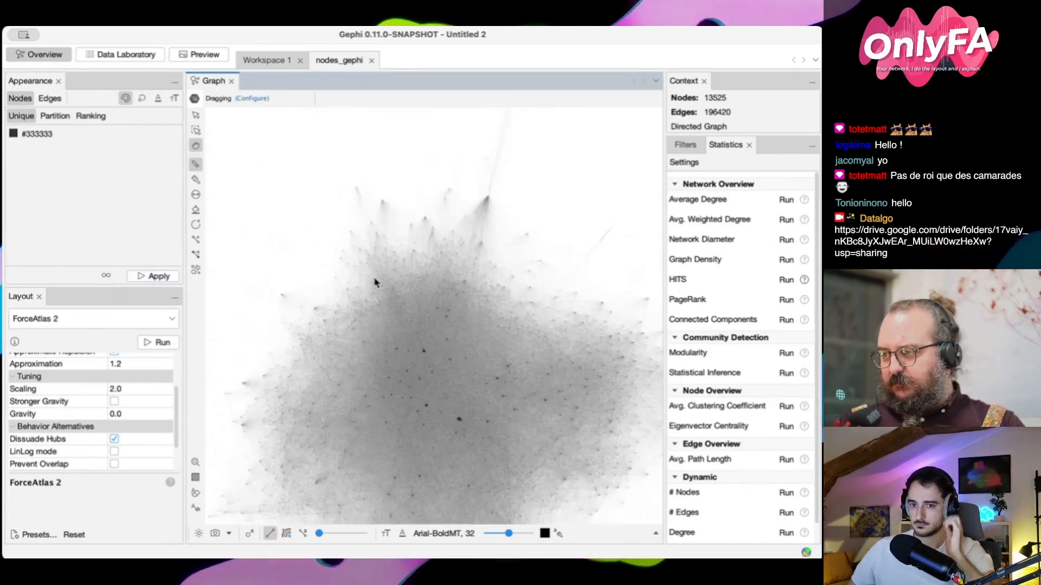
scroll(376, 265, up, 3)
scroll(427, 288, up, 3)
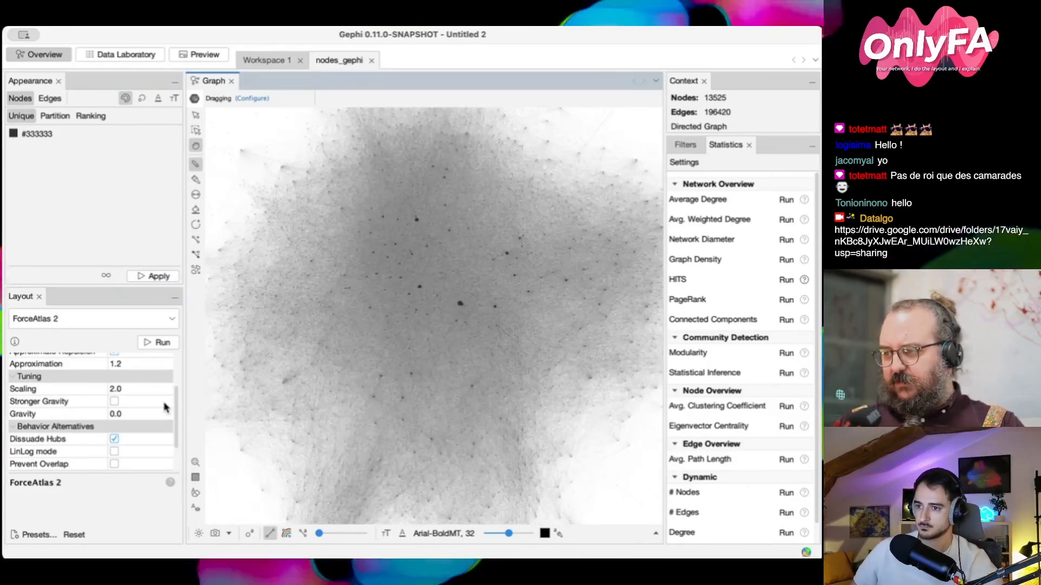
click(158, 343)
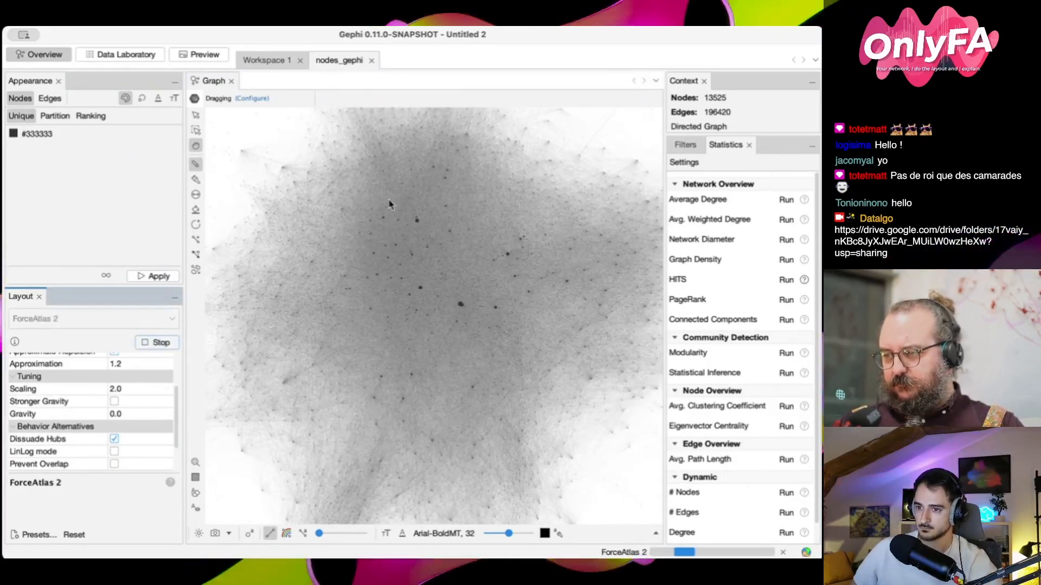
scroll(130, 403, down, 2)
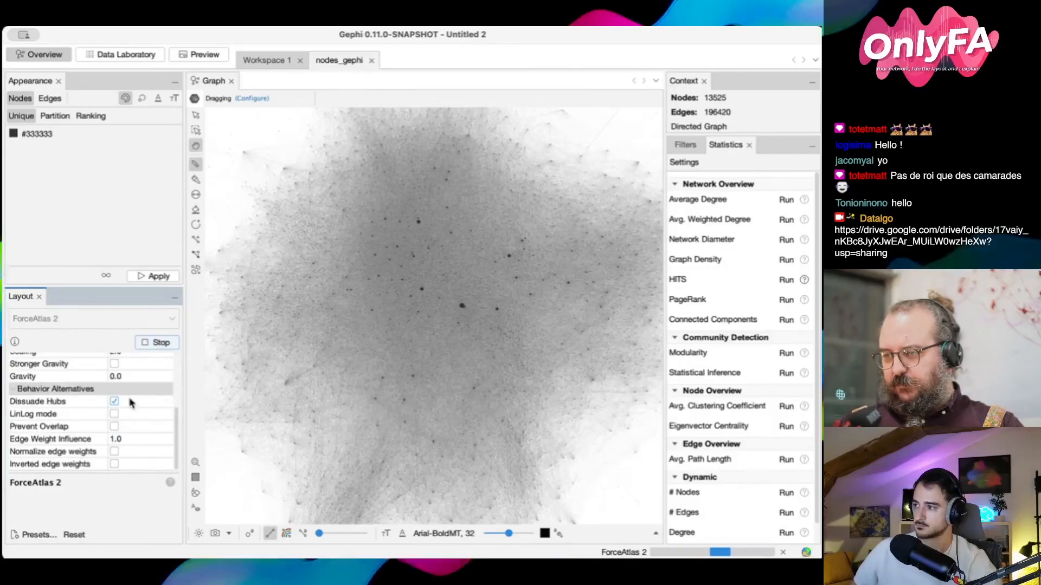
scroll(131, 402, up, 3)
click(158, 343)
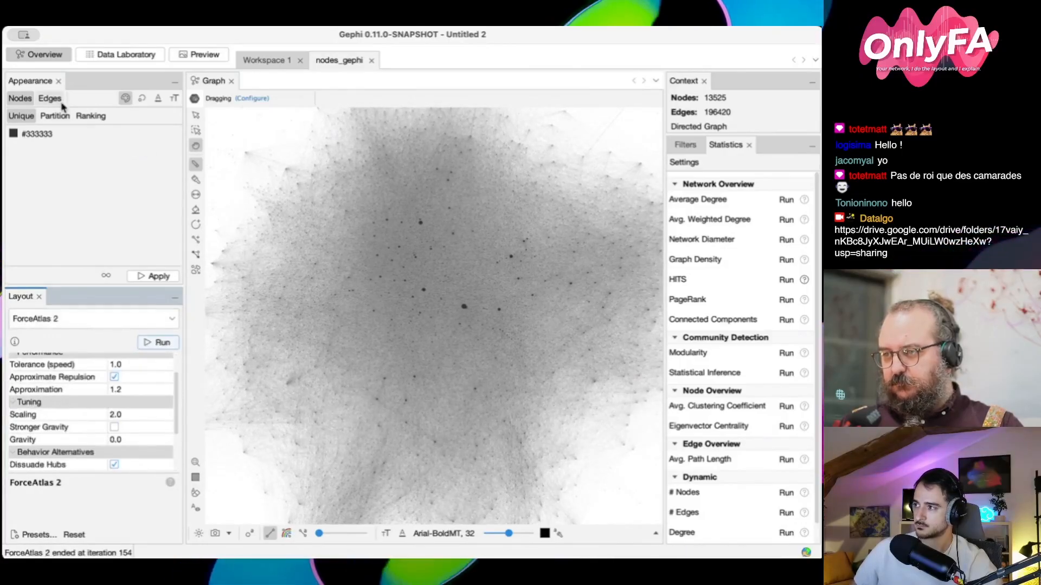
Run ForceAtlas 2 with scaling set to 0.8, stop it and inspect the outlying hub node at the network's upper border
click(159, 343)
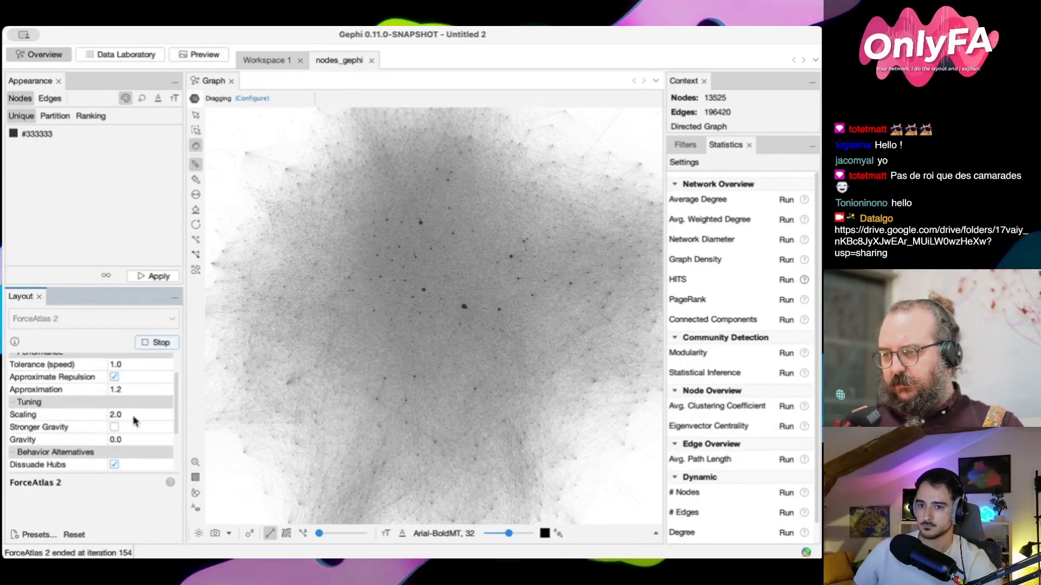
scroll(134, 421, up, 2)
click(128, 446)
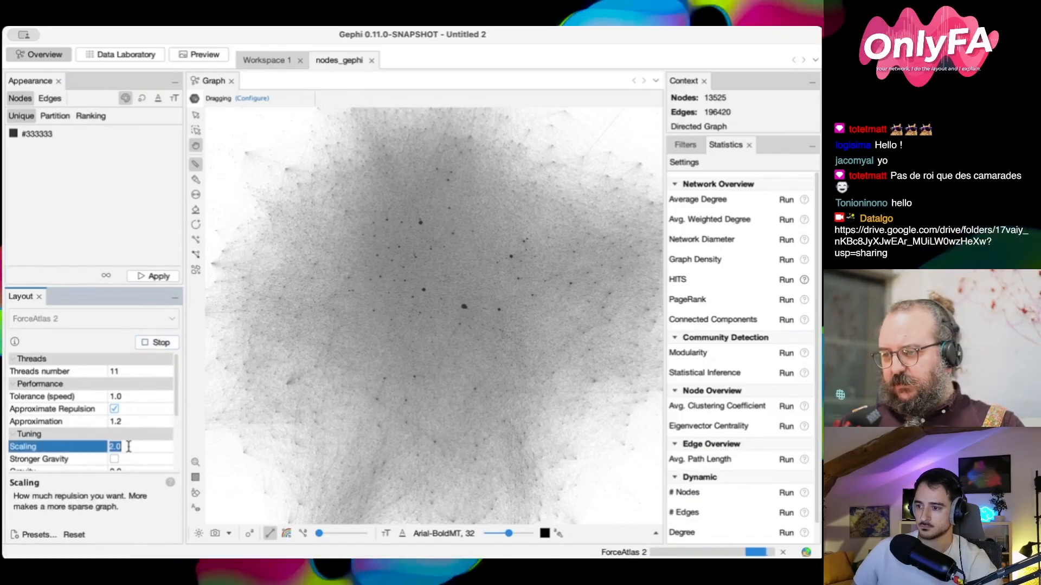
text(0.1)
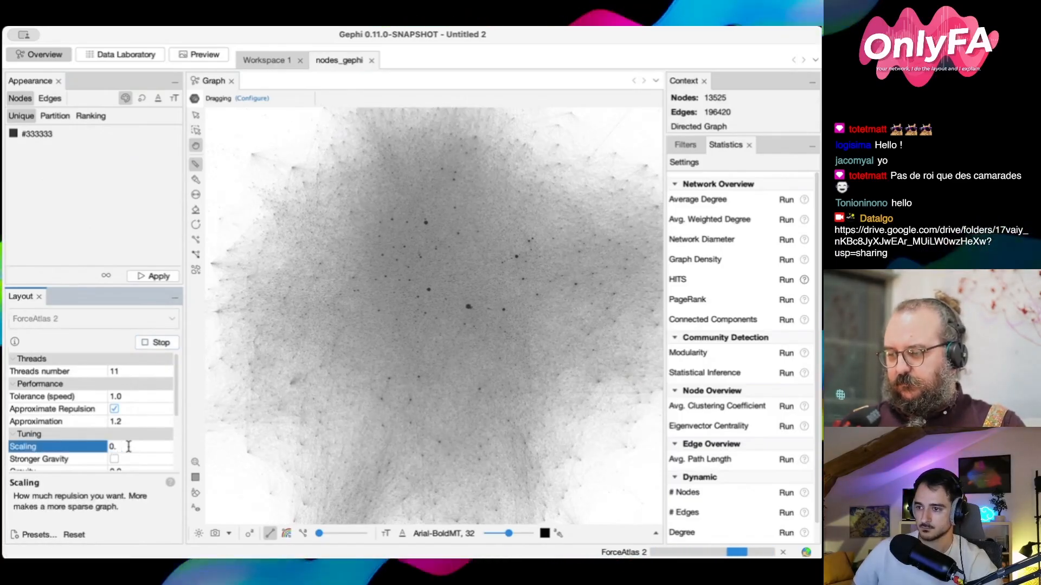
key(Return)
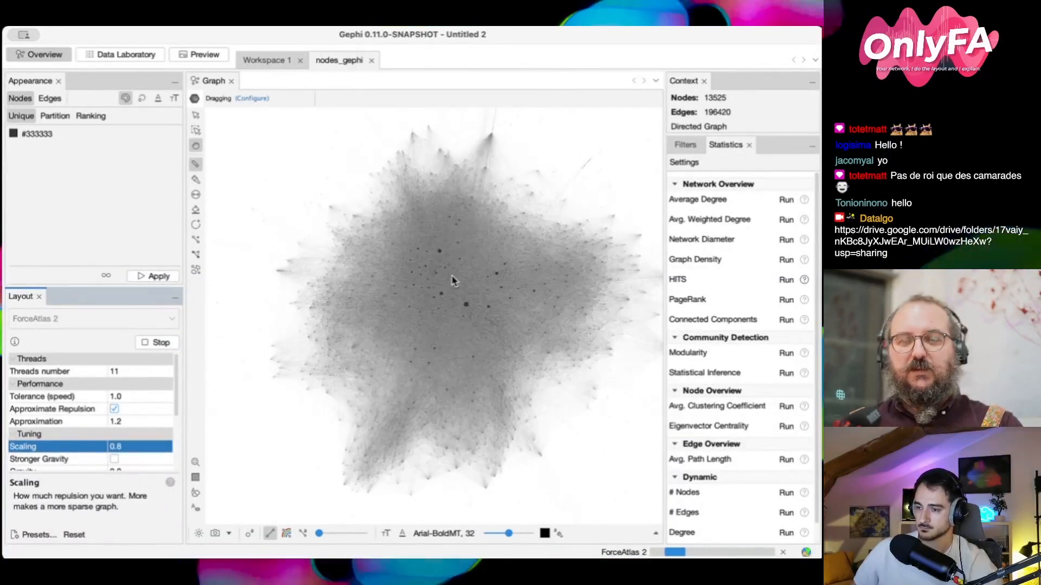
scroll(463, 276, up, 3)
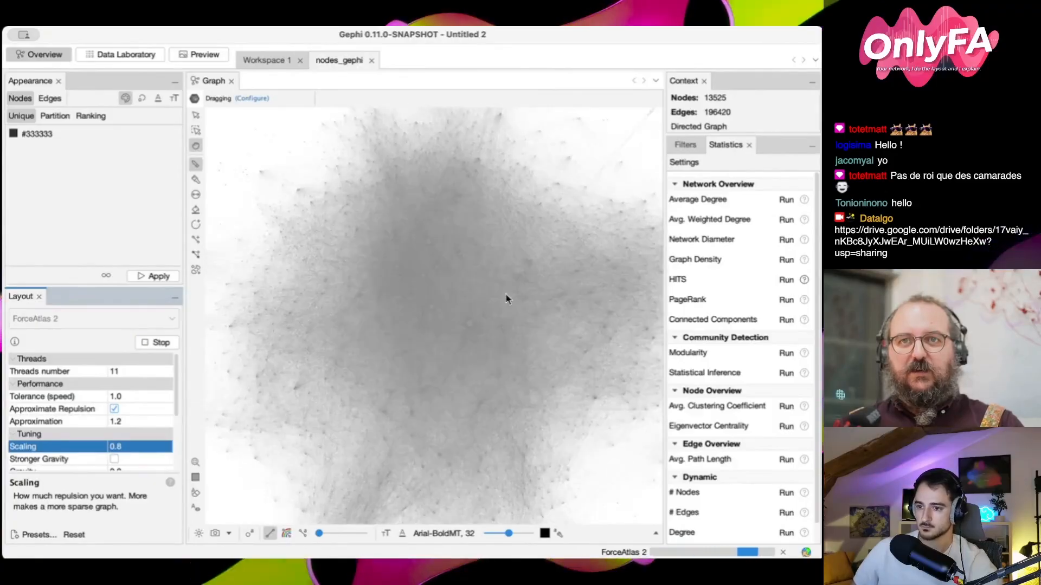
click(159, 343)
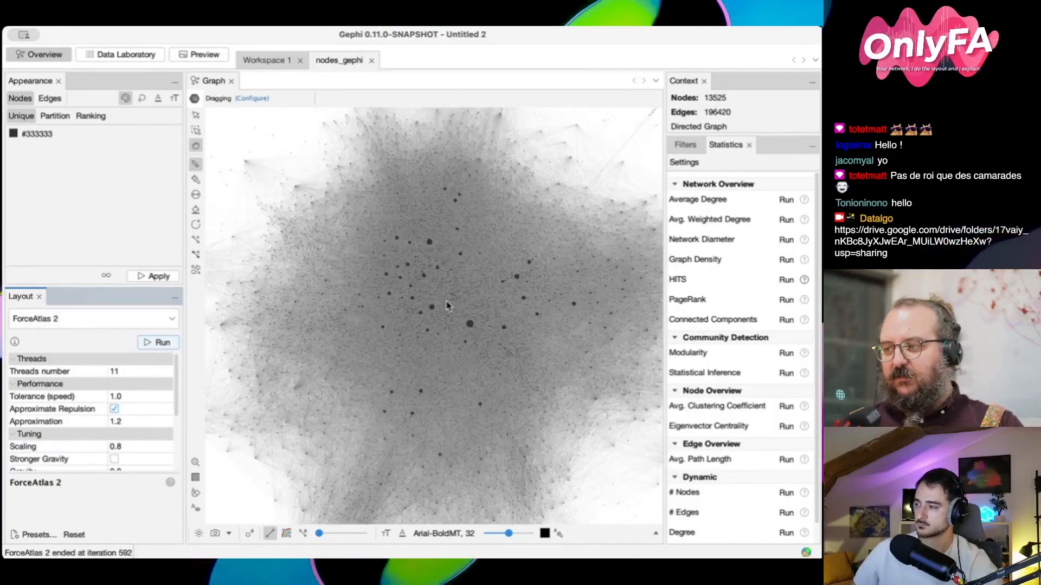
drag(457, 309, 435, 343)
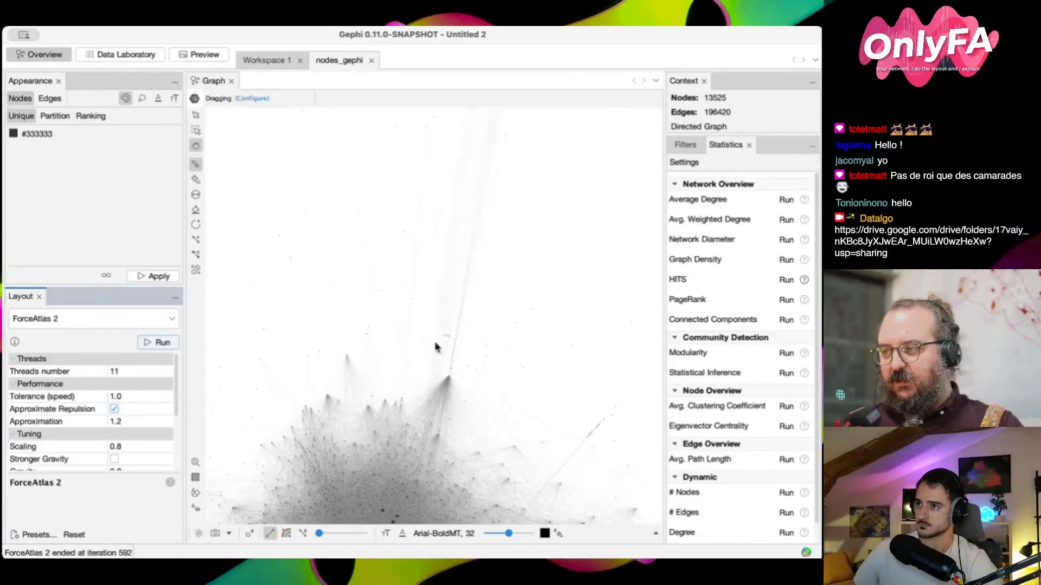
click(475, 382)
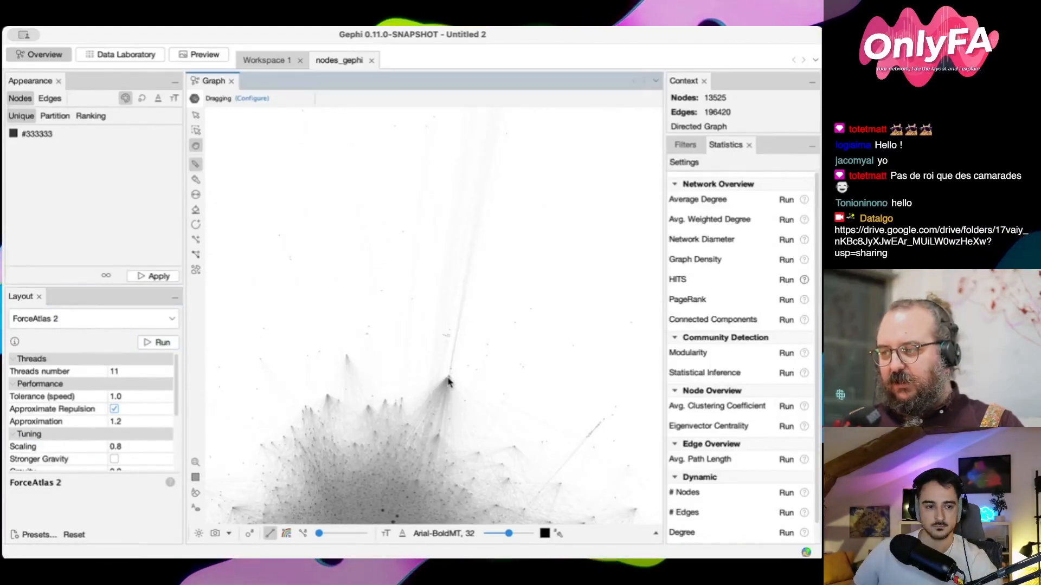
Colour the nodes by a ranking on the Hub score and make the edges take their node's colour
scroll(447, 381, up, 5)
scroll(448, 374, down, 5)
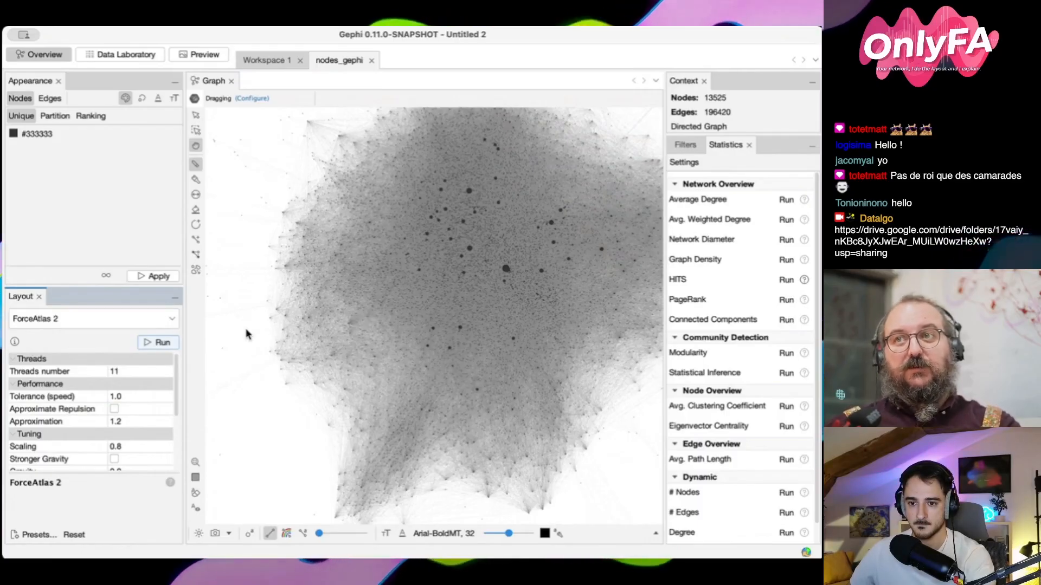
drag(350, 284, 350, 292)
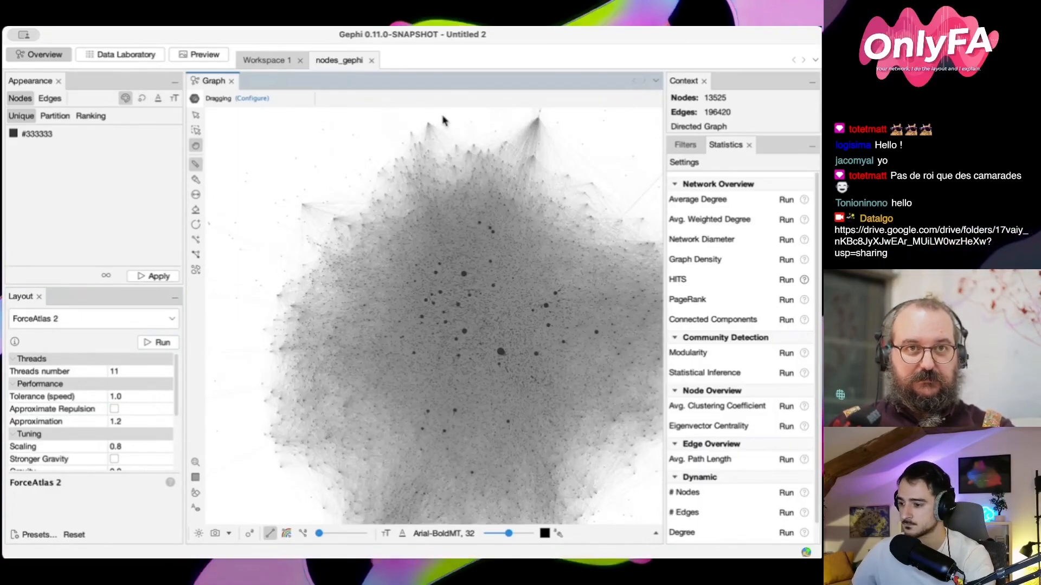
click(90, 115)
click(162, 276)
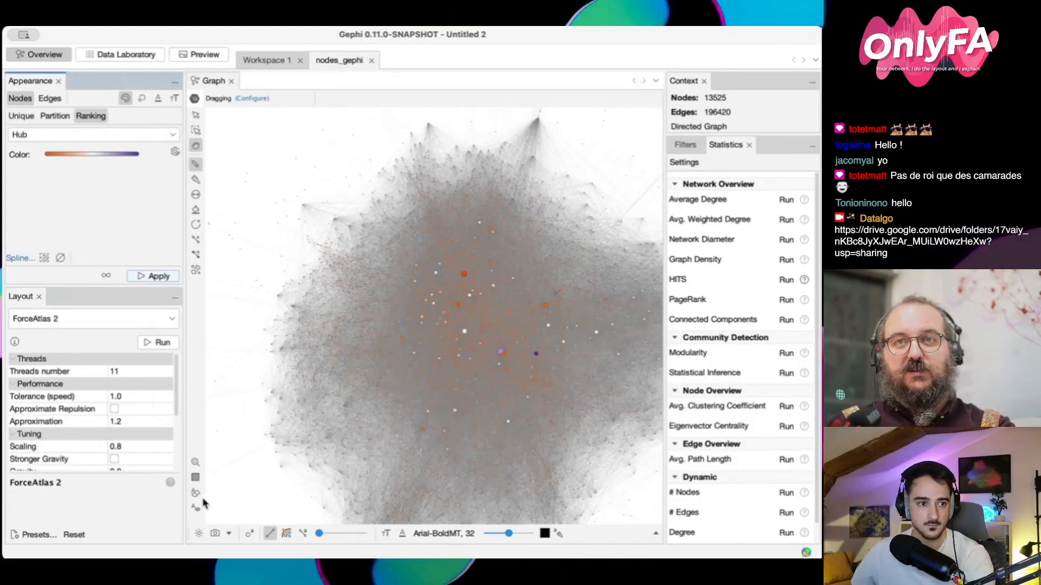
click(285, 534)
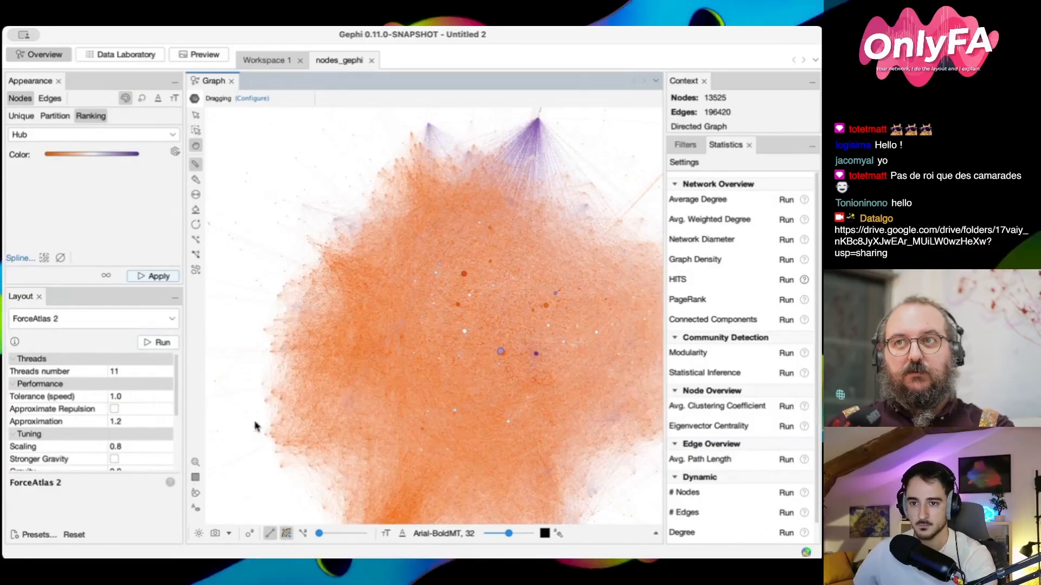
Inspect the purple hub node at the network's upper border, showing the node labels to identify it and hiding them again
scroll(536, 127, up, 10)
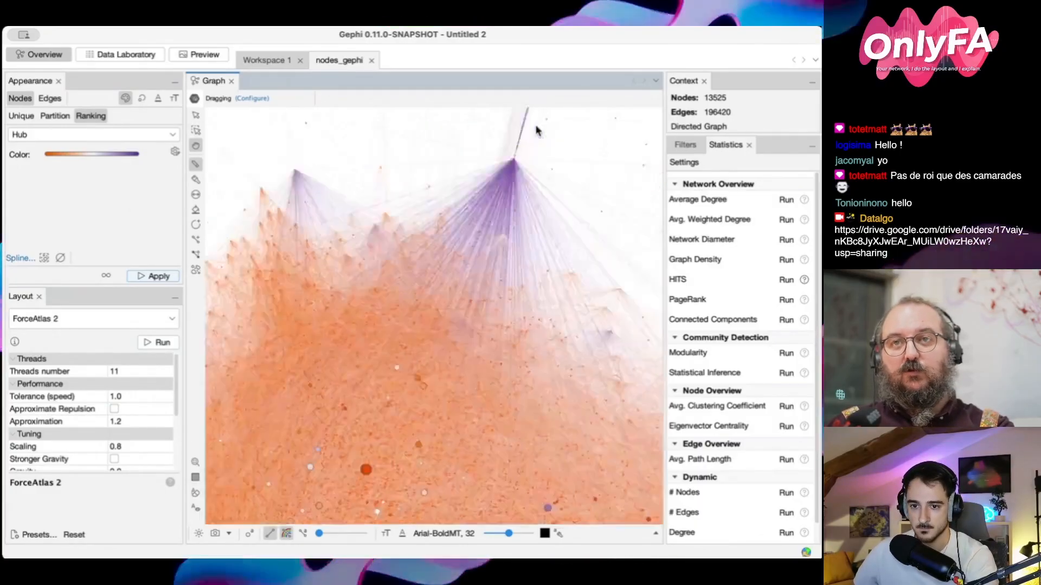
drag(396, 330, 427, 226)
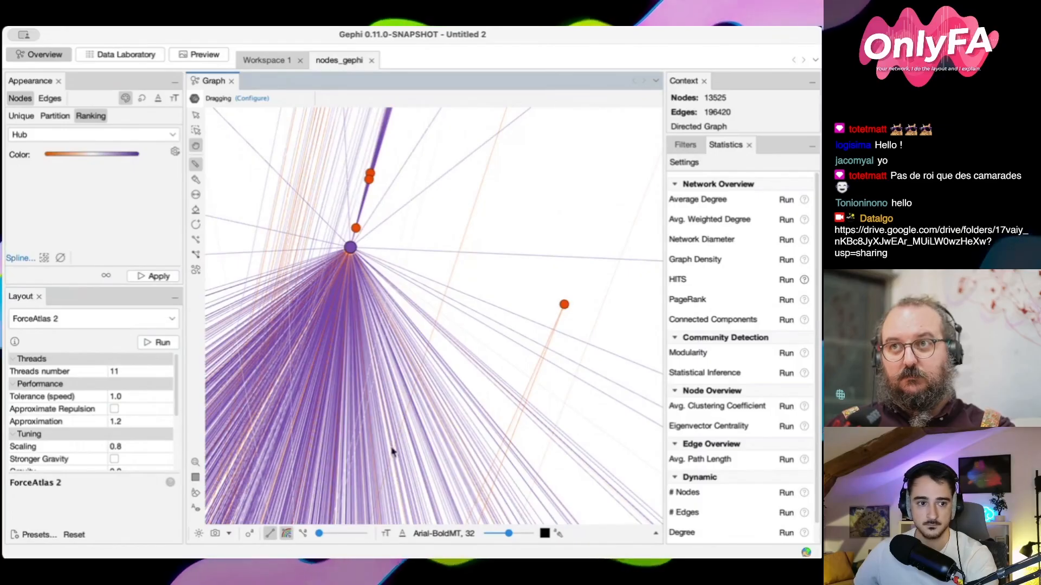
click(250, 535)
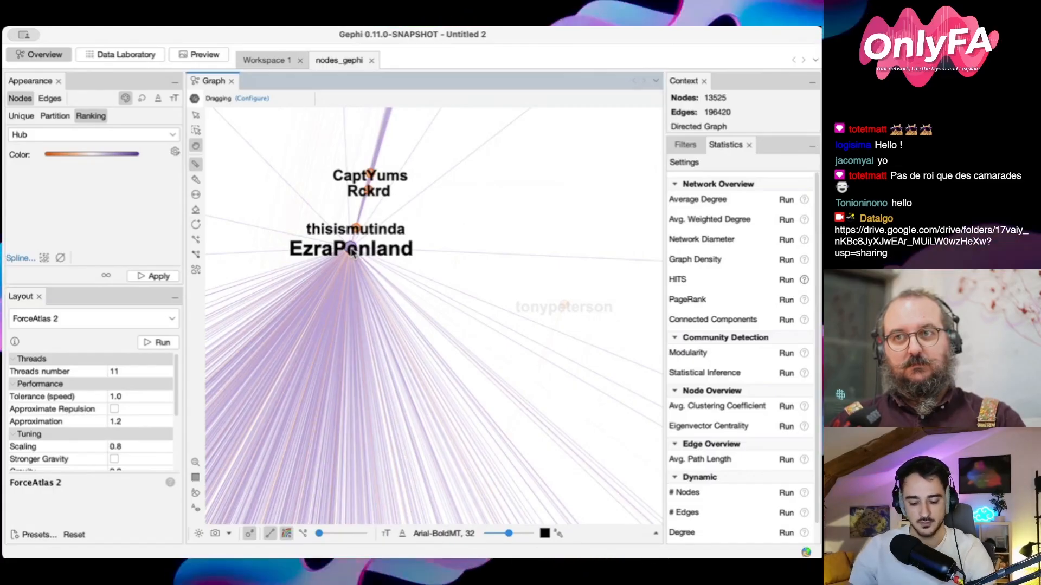
scroll(373, 335, down, 5)
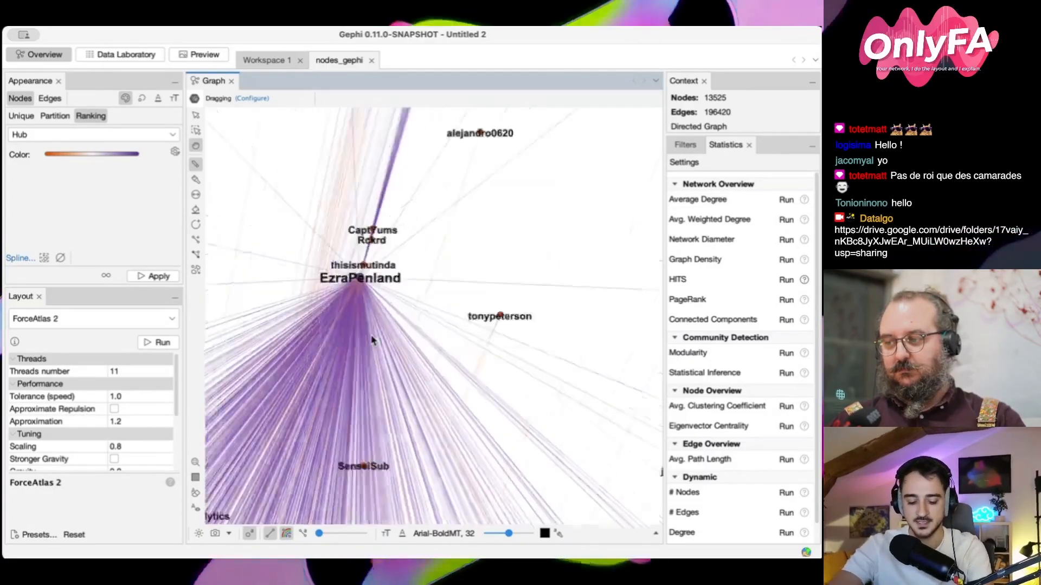
click(249, 534)
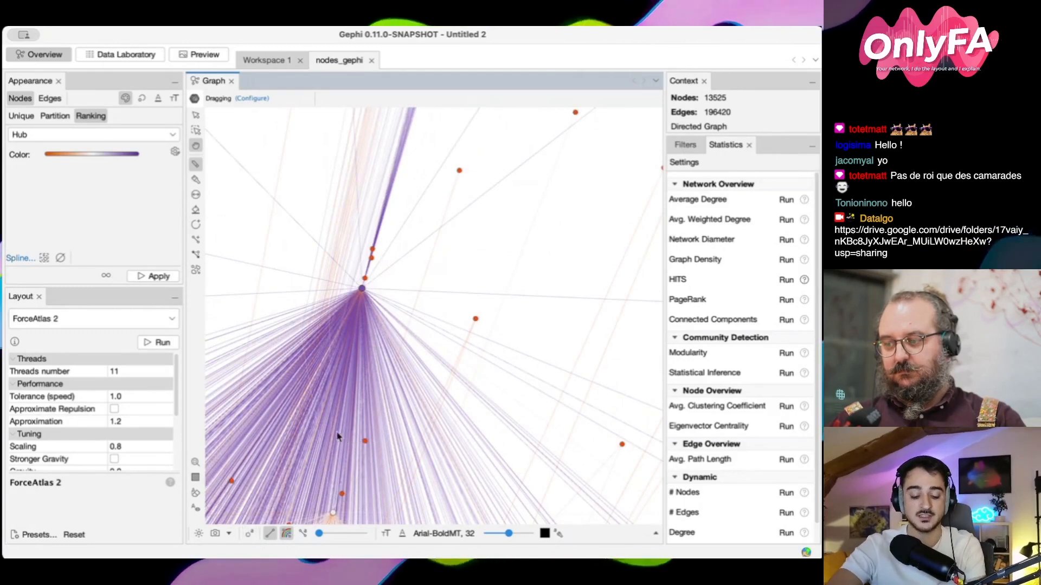
Examine the whole network and its lower-left border for other nodes with high hub scores
scroll(340, 429, down, 6)
drag(341, 424, 353, 426)
scroll(416, 376, up, 4)
scroll(468, 378, up, 6)
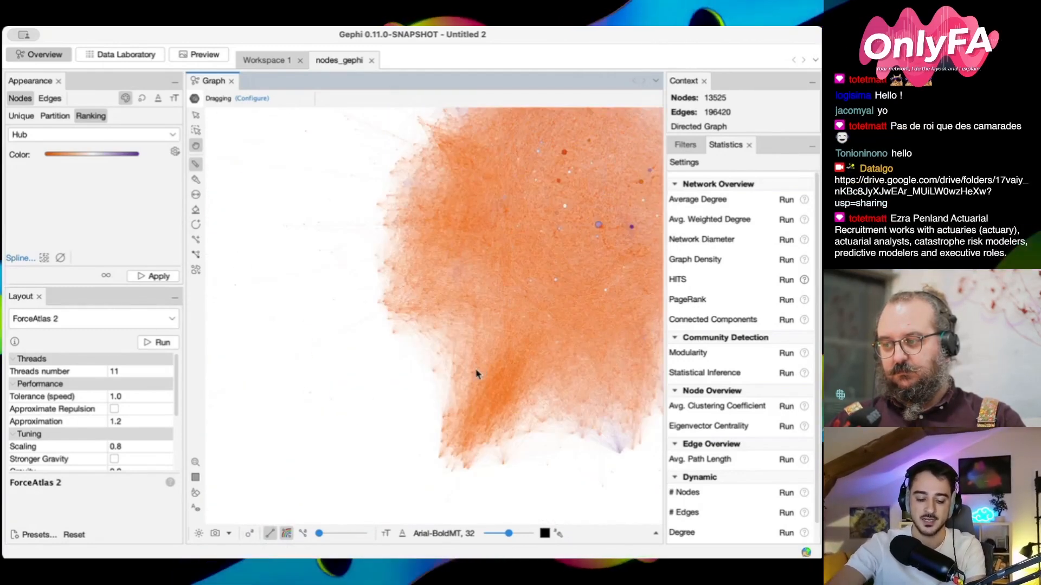
drag(443, 420, 463, 377)
drag(414, 412, 463, 378)
scroll(434, 336, down, 5)
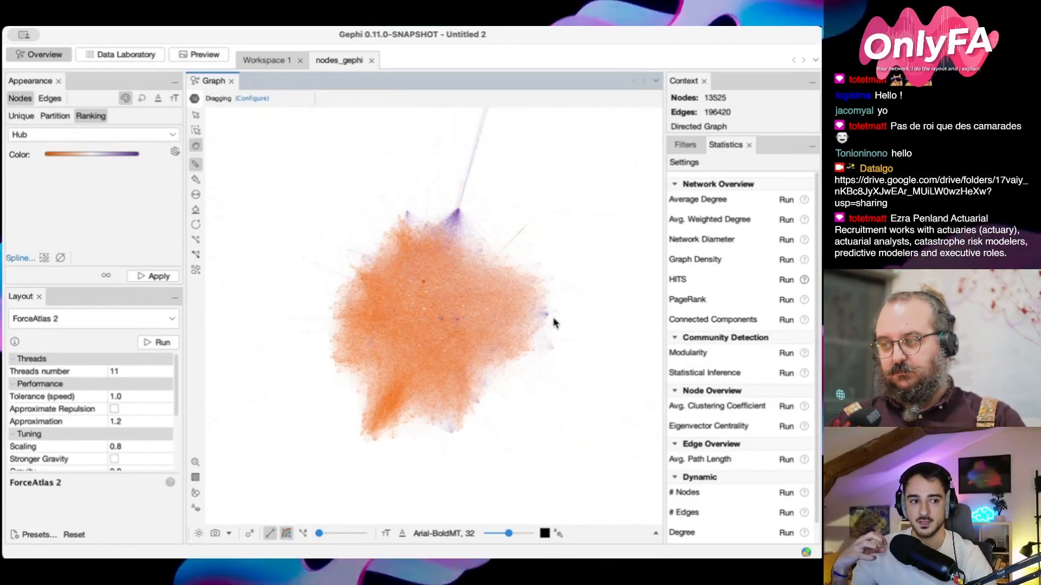
Identify the purple hub node at the network's right border by temporarily showing the node labels
scroll(550, 323, up, 5)
scroll(550, 323, up, 2)
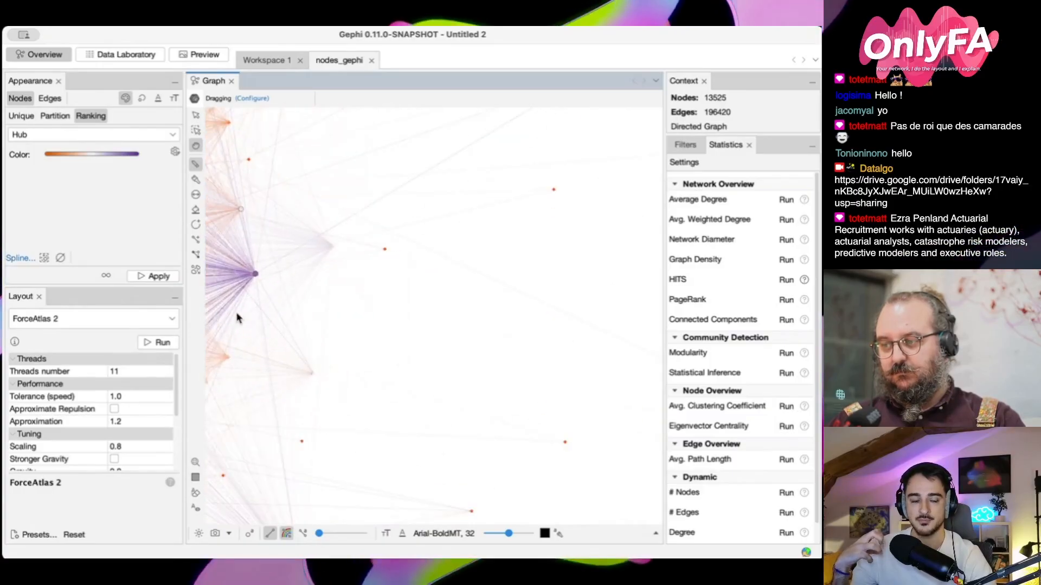
scroll(250, 301, up, 3)
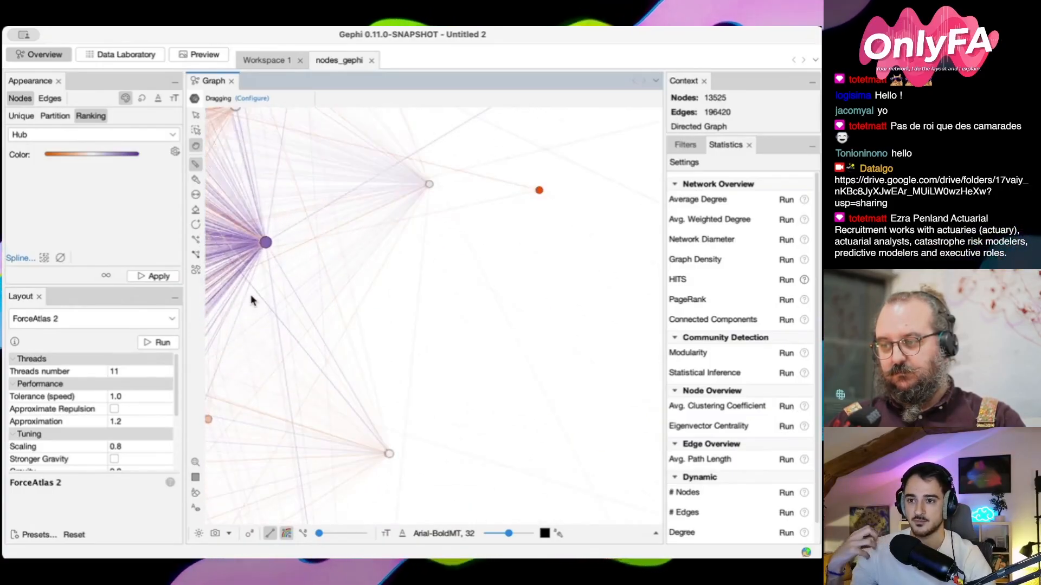
click(250, 534)
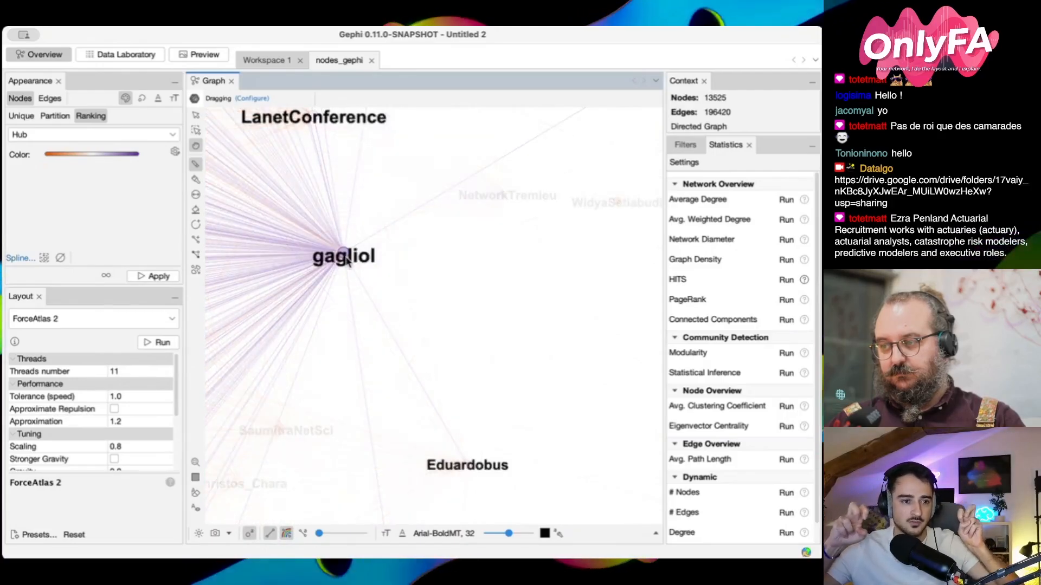
scroll(317, 321, down, 2)
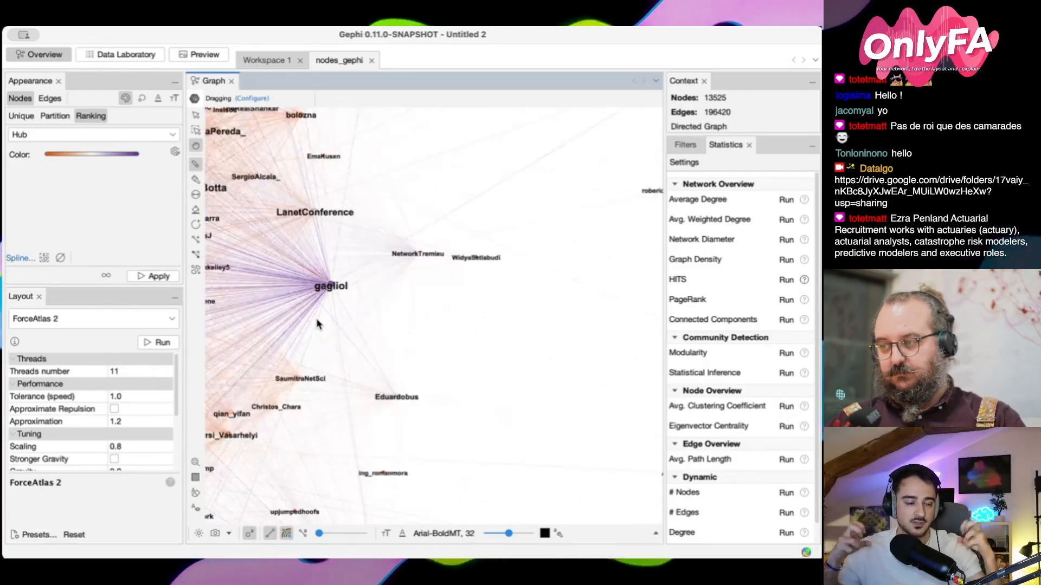
click(250, 533)
Identify the purple node inside the network's core with the node labels switched on briefly
scroll(276, 340, up, 10)
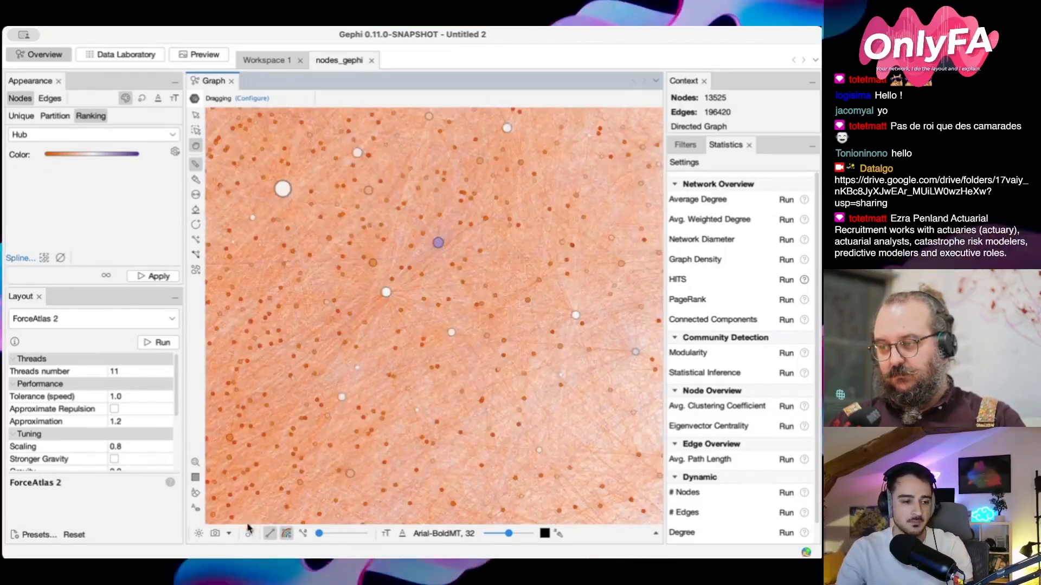
click(249, 534)
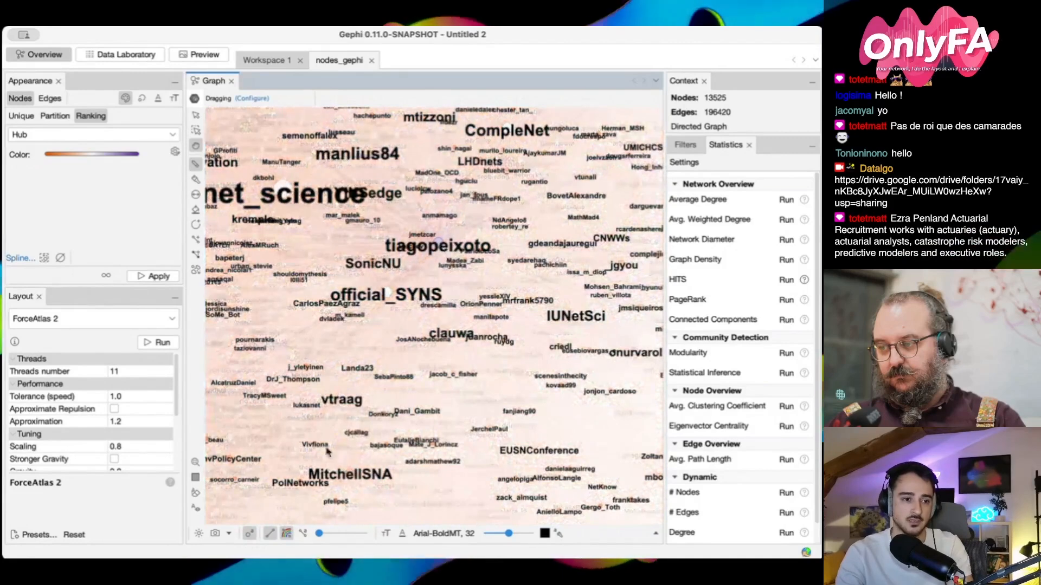
click(249, 533)
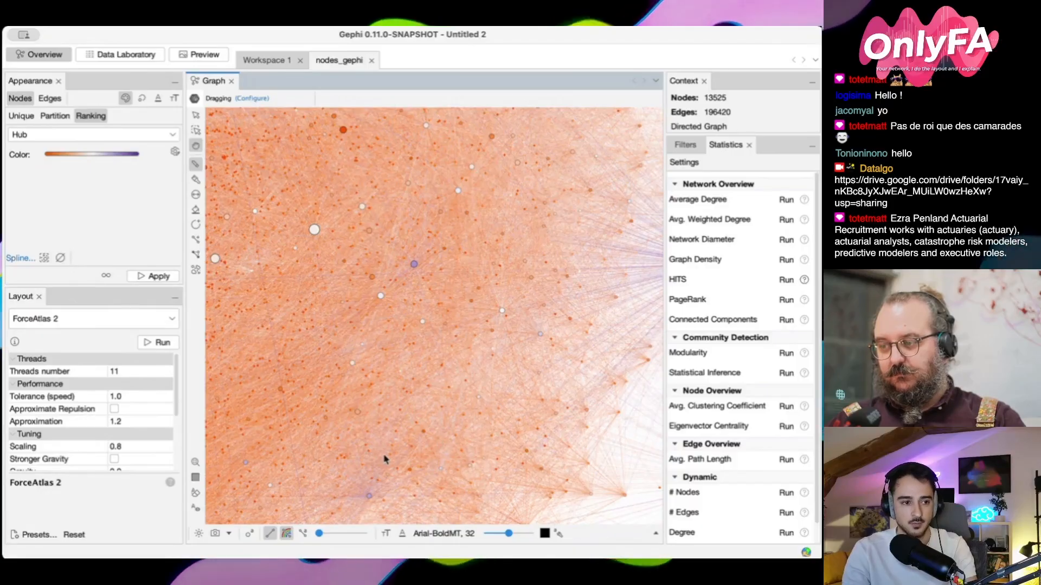
Identify the purple hub node near the network's lower-right edge using temporary node labels, and return to the overall view
scroll(368, 444, down, 5)
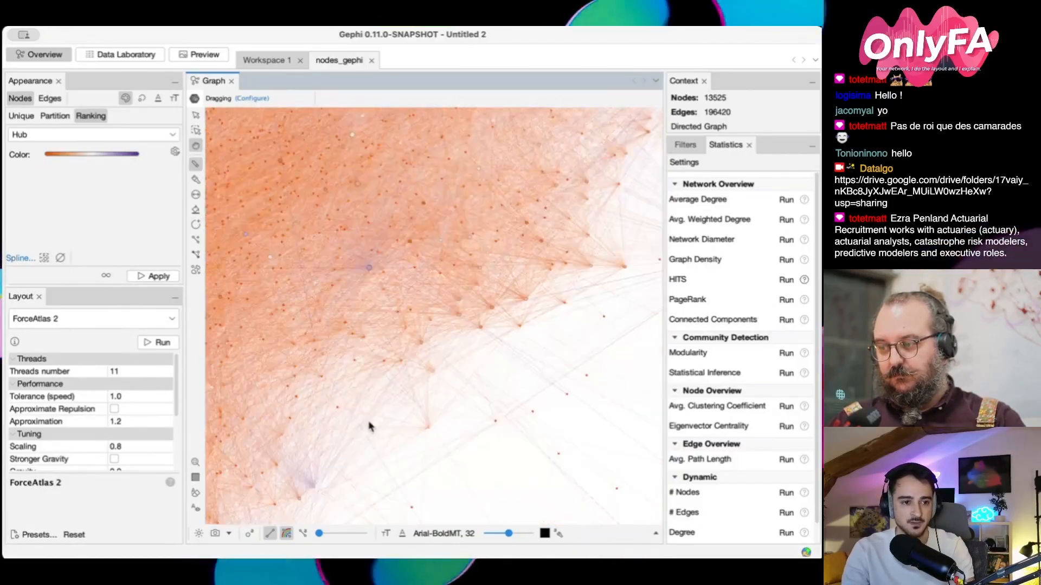
click(249, 534)
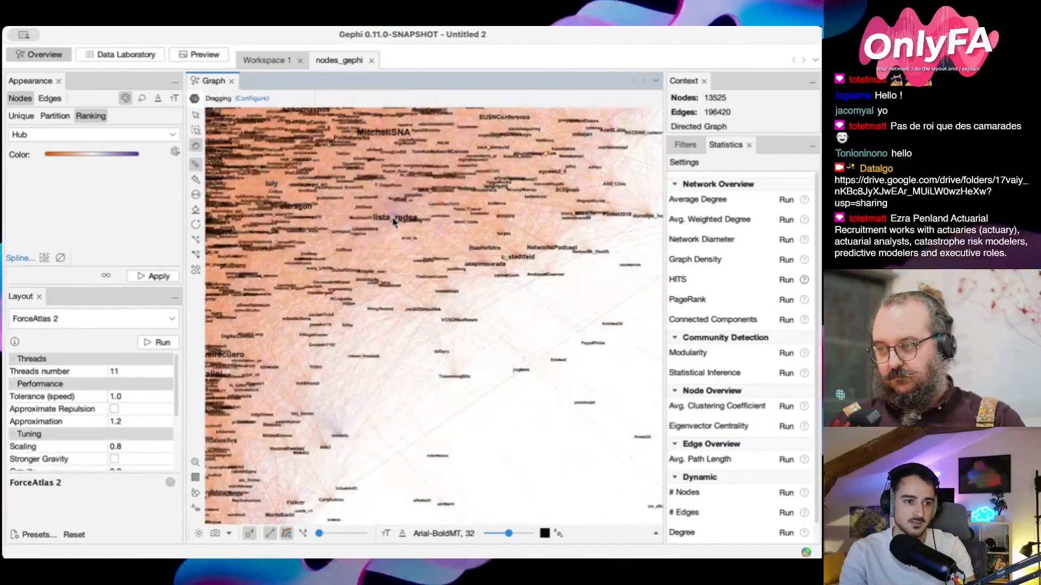
scroll(395, 221, up, 3)
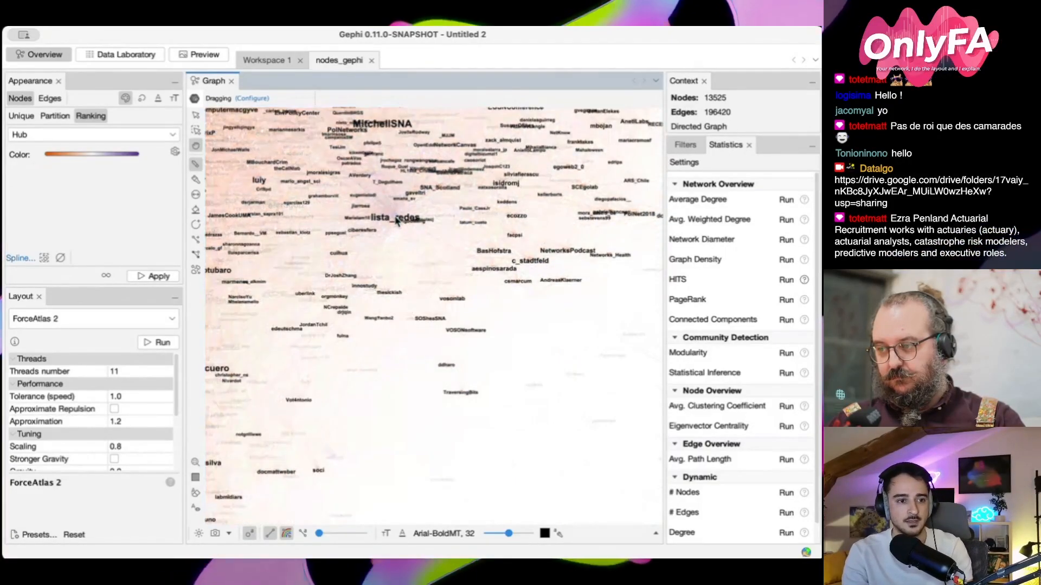
scroll(395, 220, up, 5)
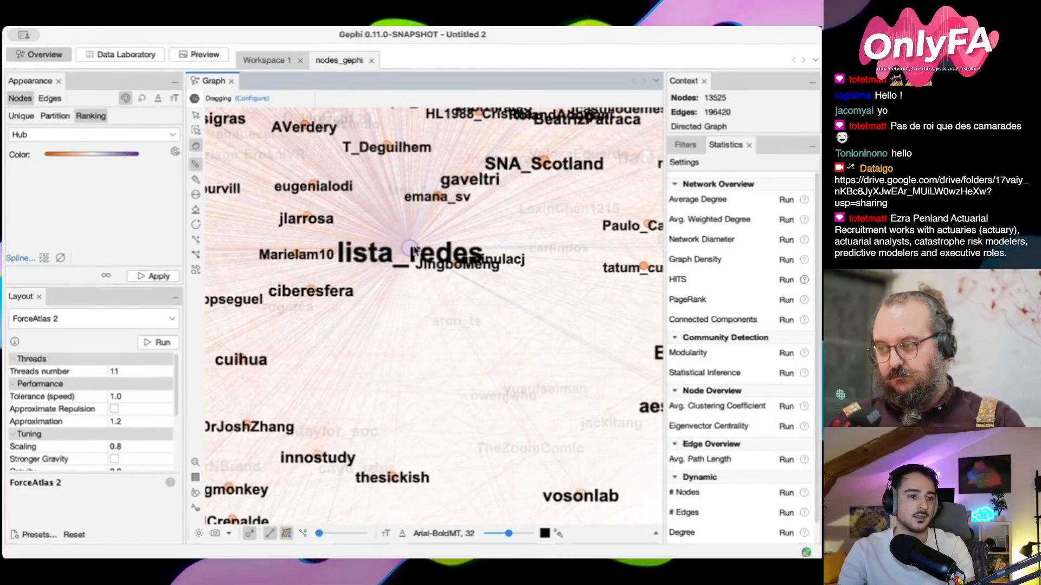
click(249, 534)
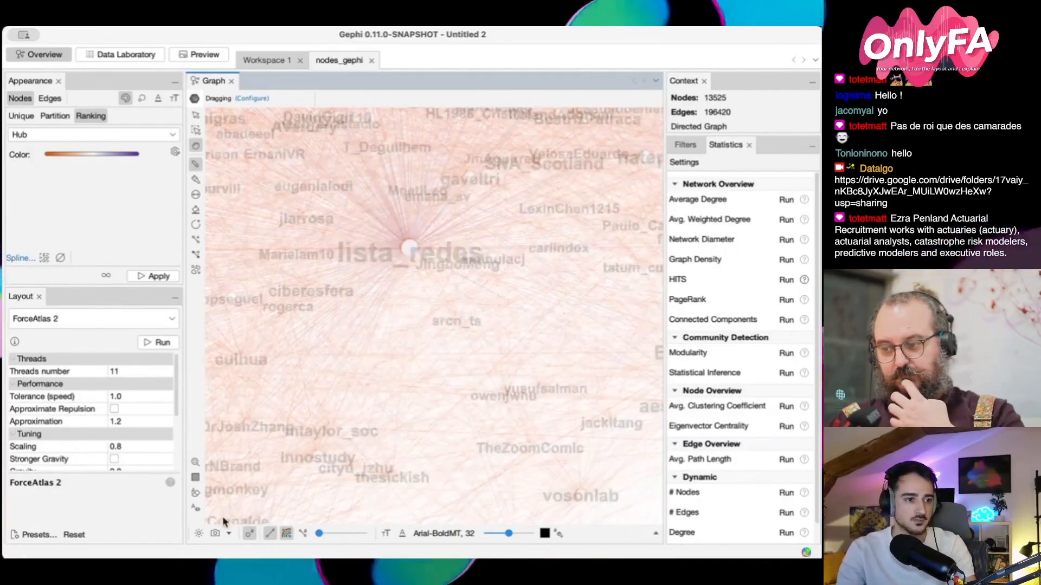
scroll(318, 303, down, 8)
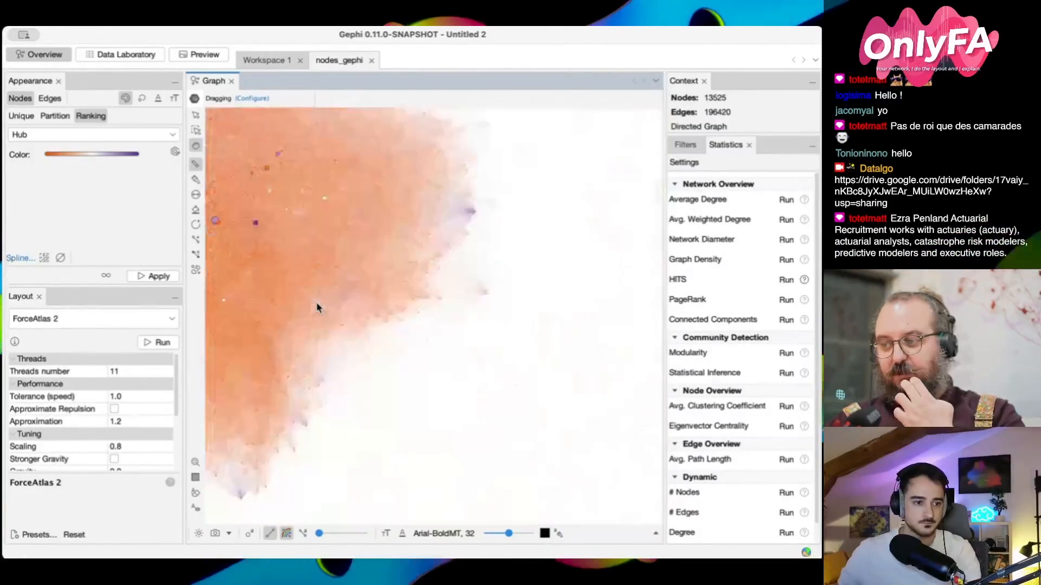
scroll(293, 285, down, 3)
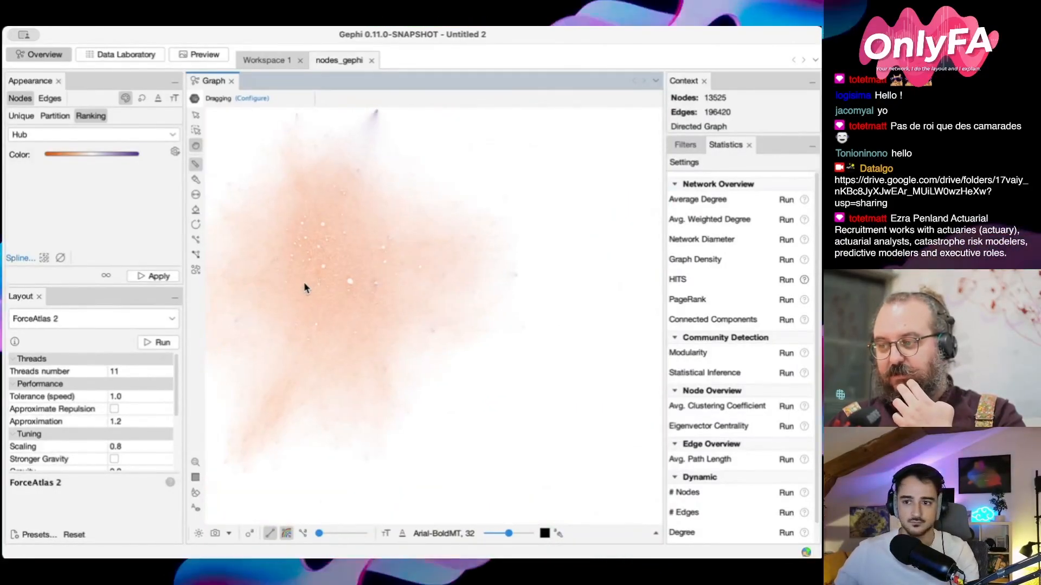